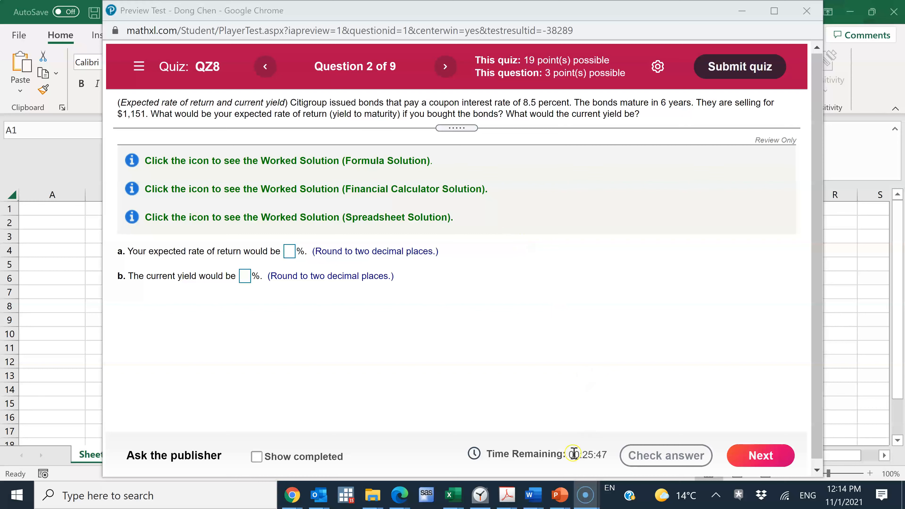
- Switch to the blank Book2 workbook in Excel and select cell A1
click(447, 506)
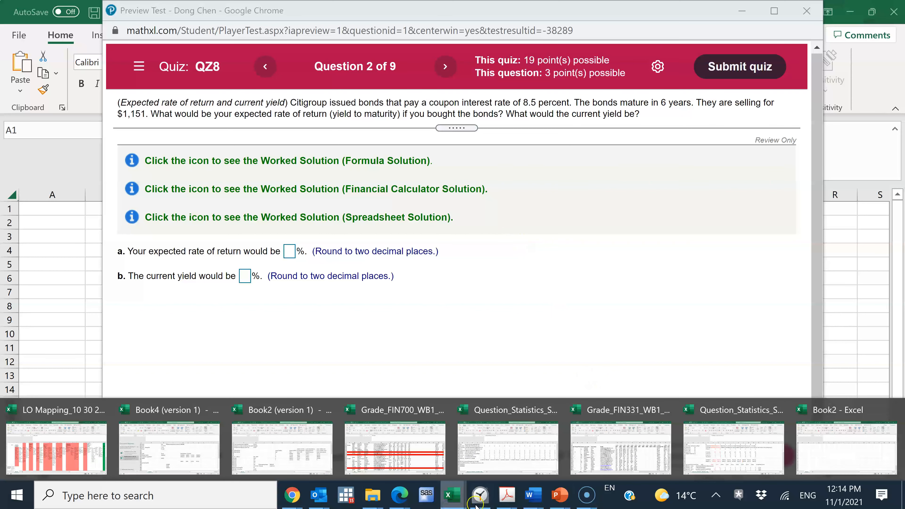
click(837, 451)
click(64, 221)
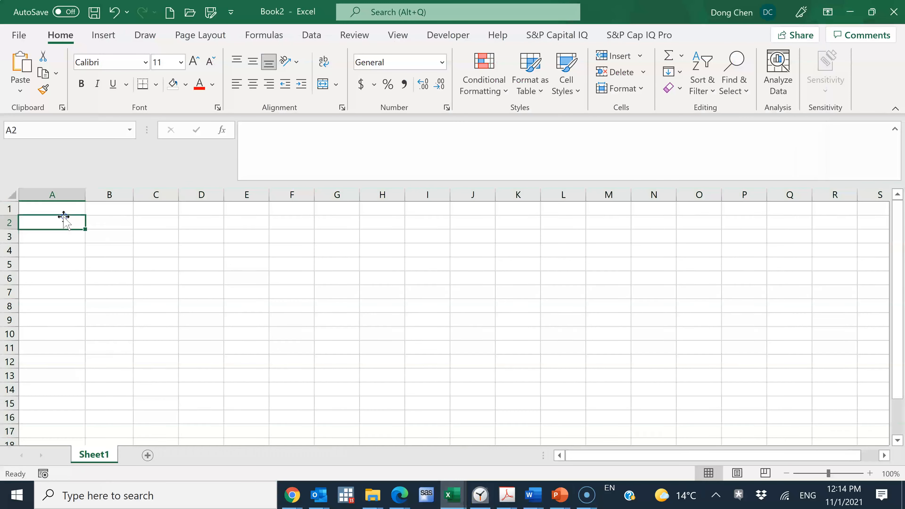
click(64, 209)
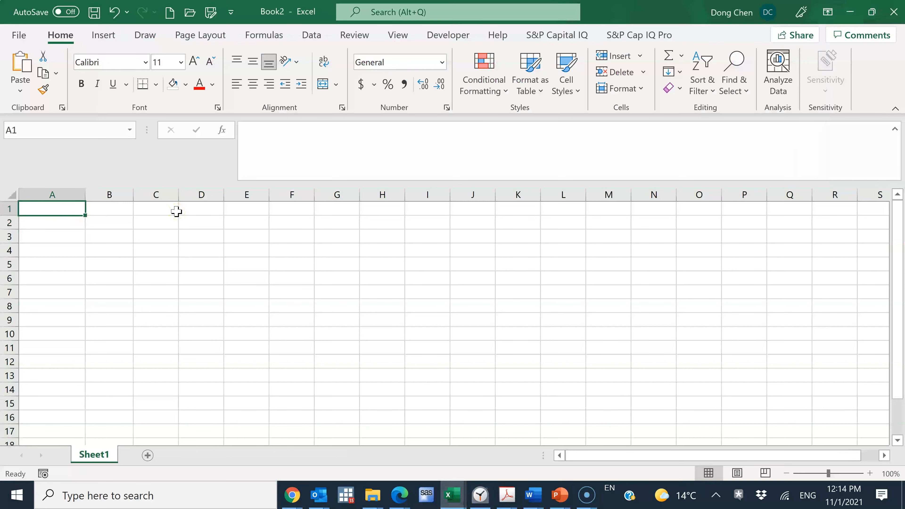
- Switch to the quiz preview in Chrome and read the bond's coupon rate in Question 2
key(alt+Tab)
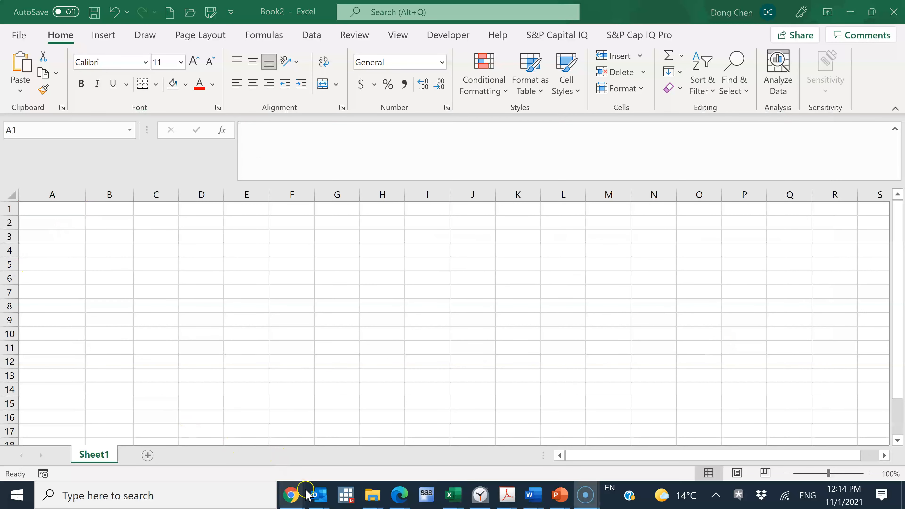
click(292, 497)
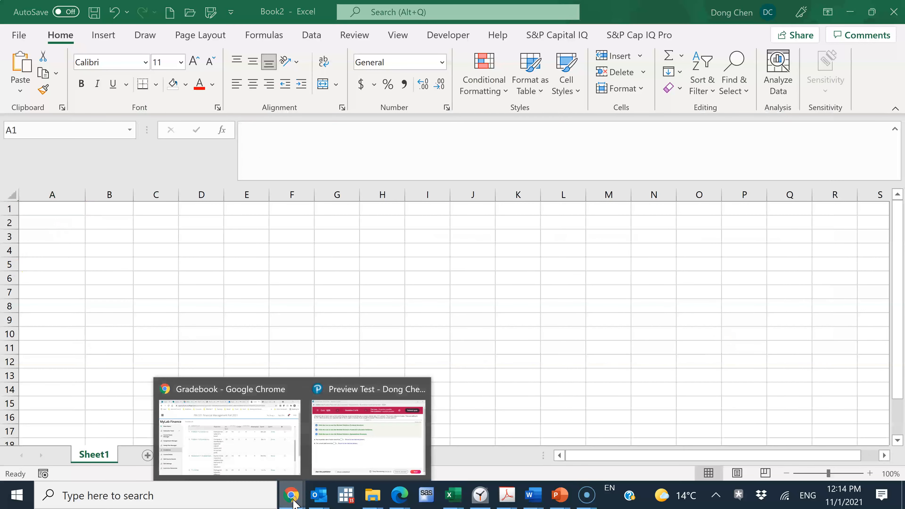
click(358, 407)
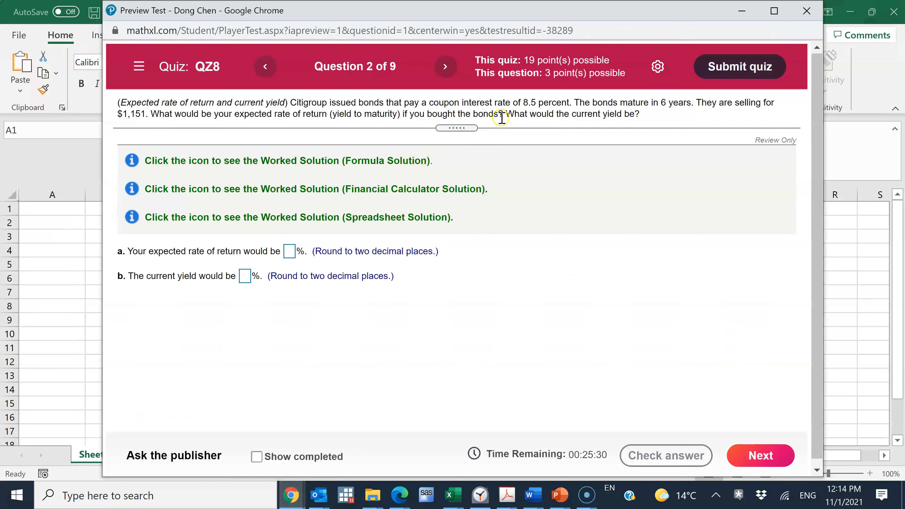
key(alt+Tab)
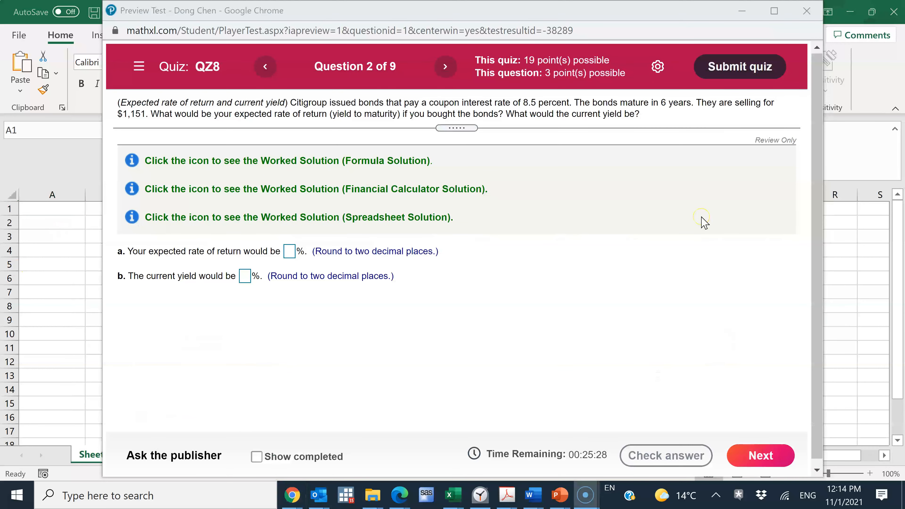
- Return to the Book2 workbook in Excel, label cell A1 "Coupon rate" and enter 8% in B1
click(72, 211)
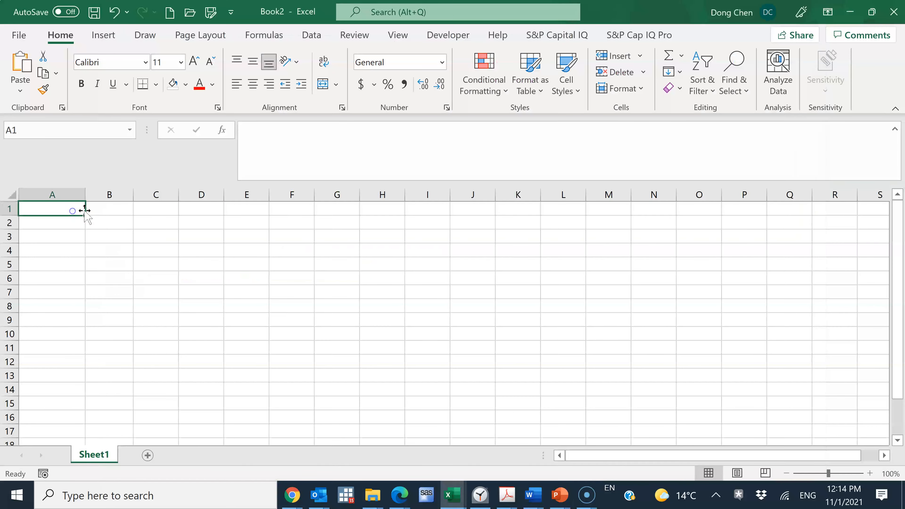
text(Coupon rate)
key(Tab)
text(8.)
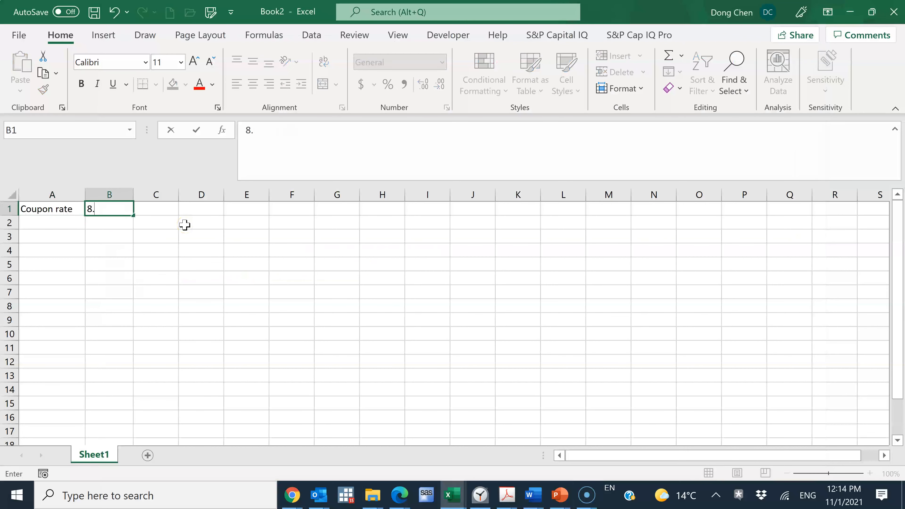
key(Return)
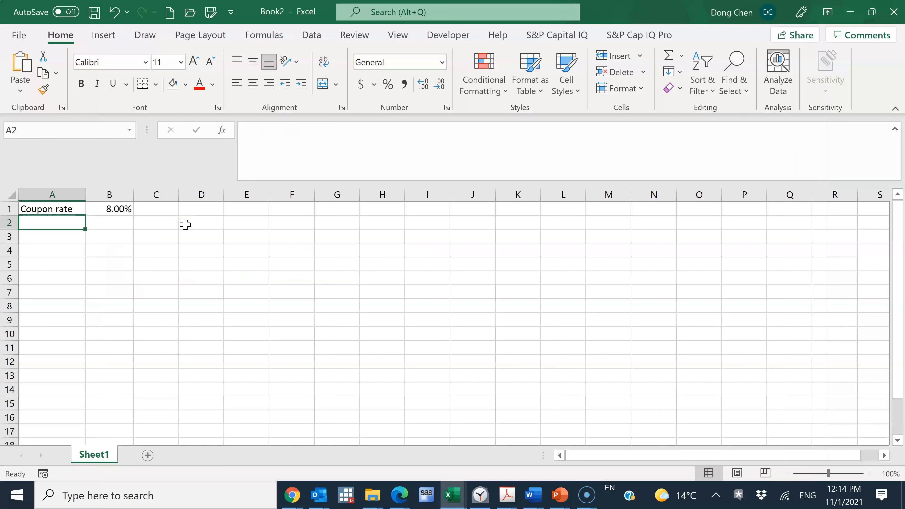
- Correct the coupon rate in cell B1 to 8.5%
click(109, 211)
click(255, 132)
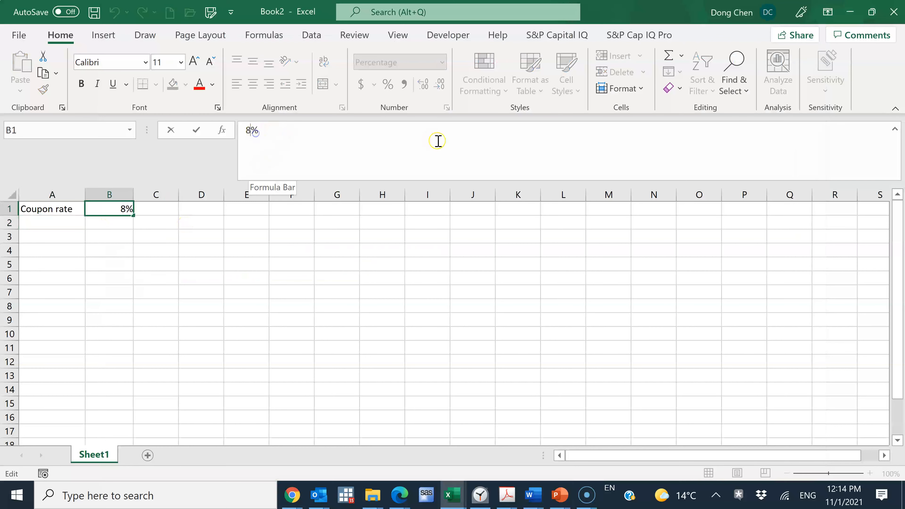
text(.5)
key(Return)
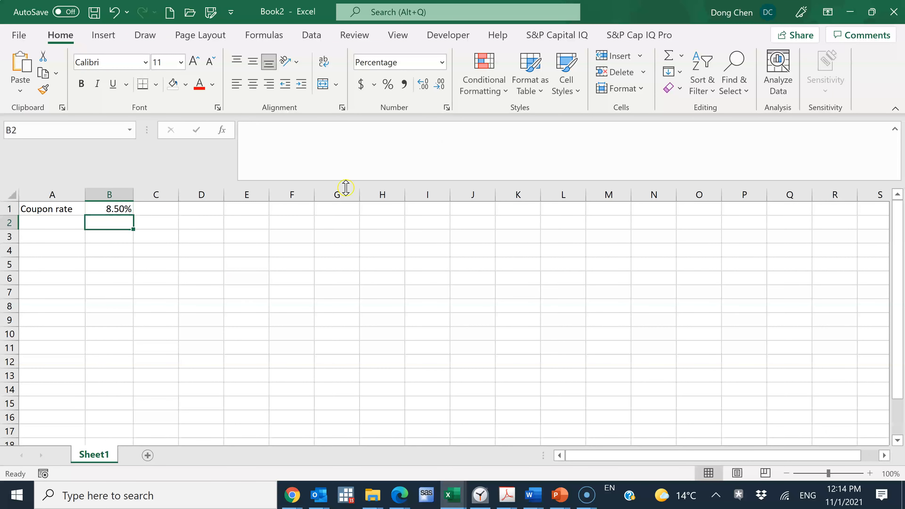
- Switch to the quiz preview in Chrome and read the bond's years to maturity
click(60, 225)
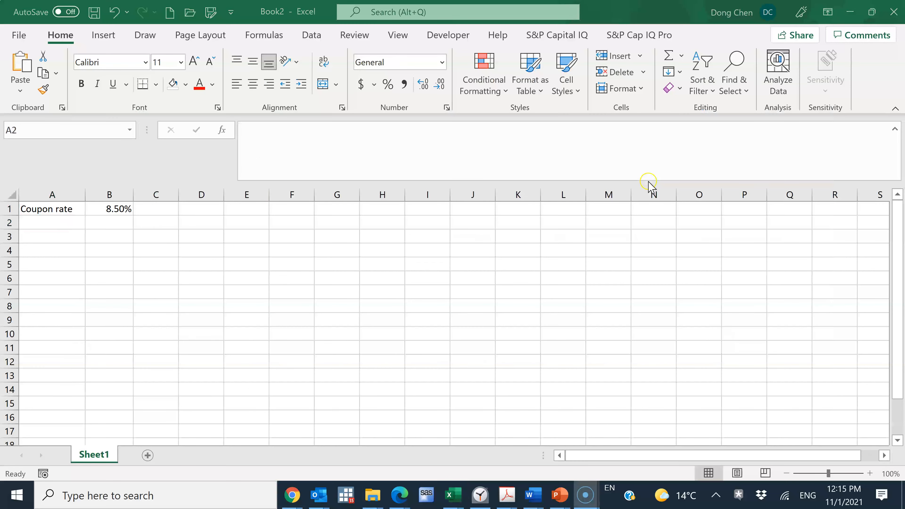
mouse_move(297, 503)
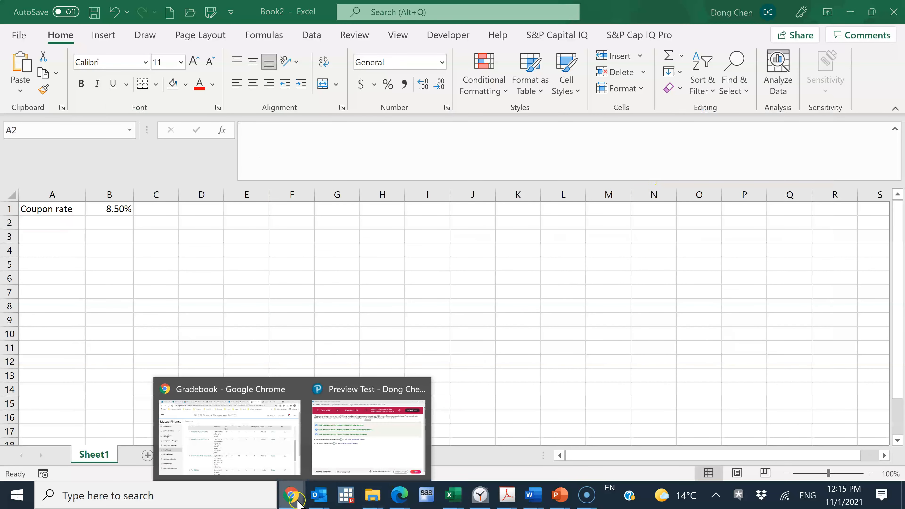
click(350, 414)
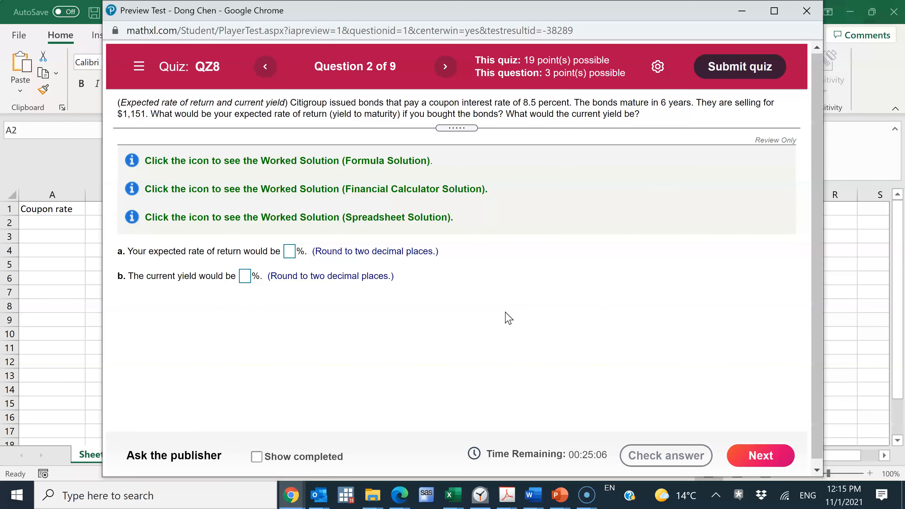
click(495, 320)
- Return to the Excel workbook, label cell A2 "N" and enter 6 in B2
click(60, 223)
text(N)
key(Tab)
text(6)
key(Return)
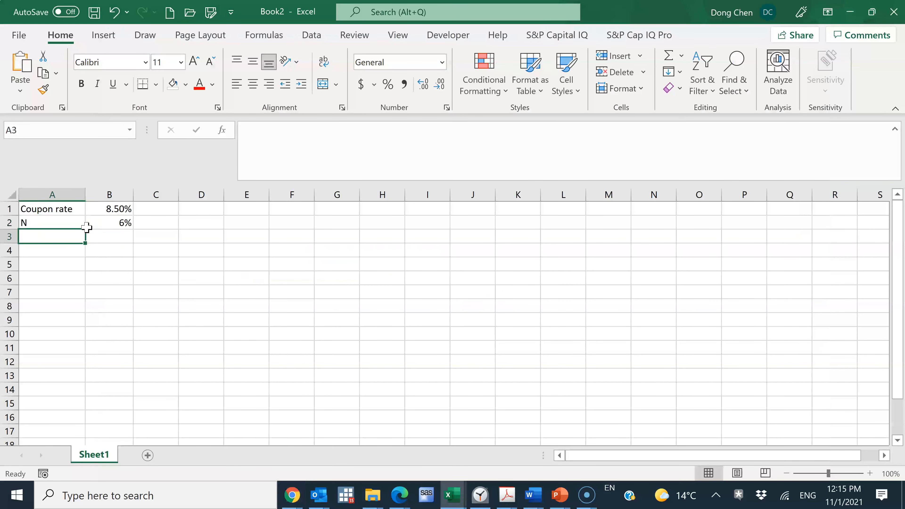
- Remove the percent sign from the N value in cell B2, keeping only 6
click(111, 224)
click(350, 139)
key(BackSpace)
key(Return)
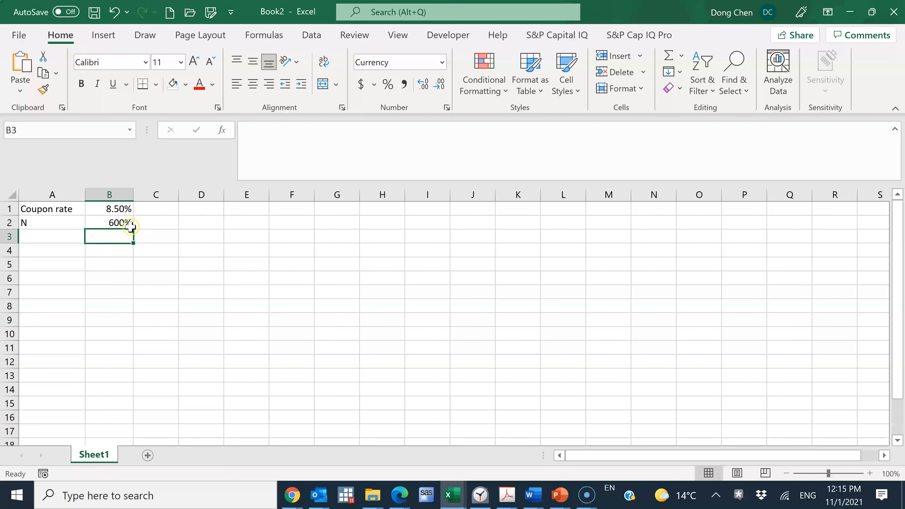
- Change the number format of cell B2 to General
click(119, 225)
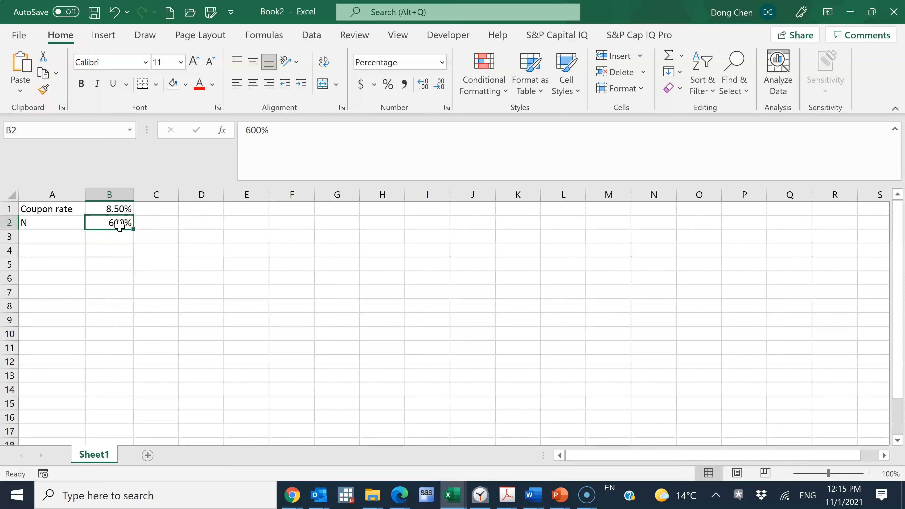
right_click(119, 224)
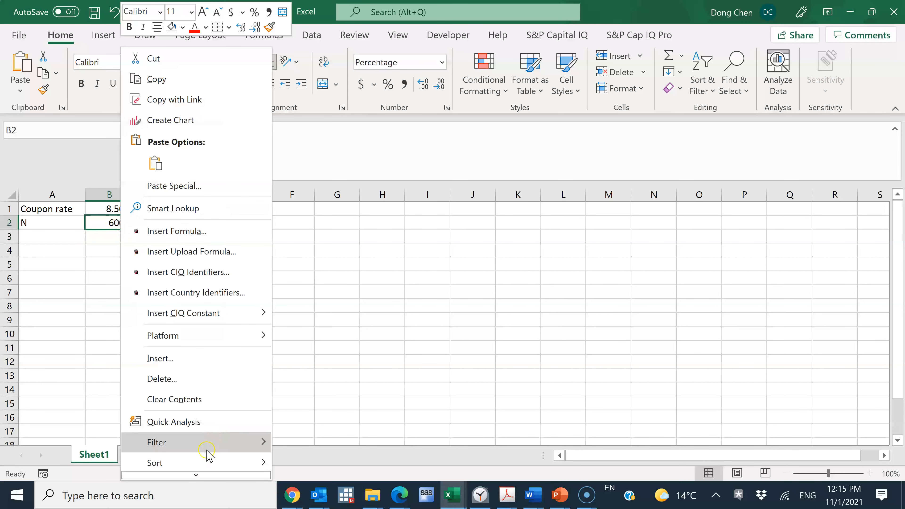
mouse_move(202, 475)
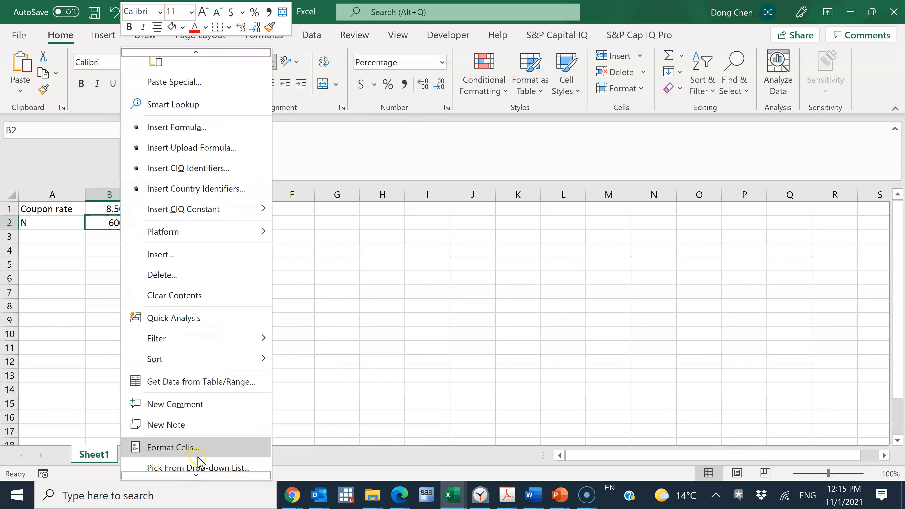
click(201, 448)
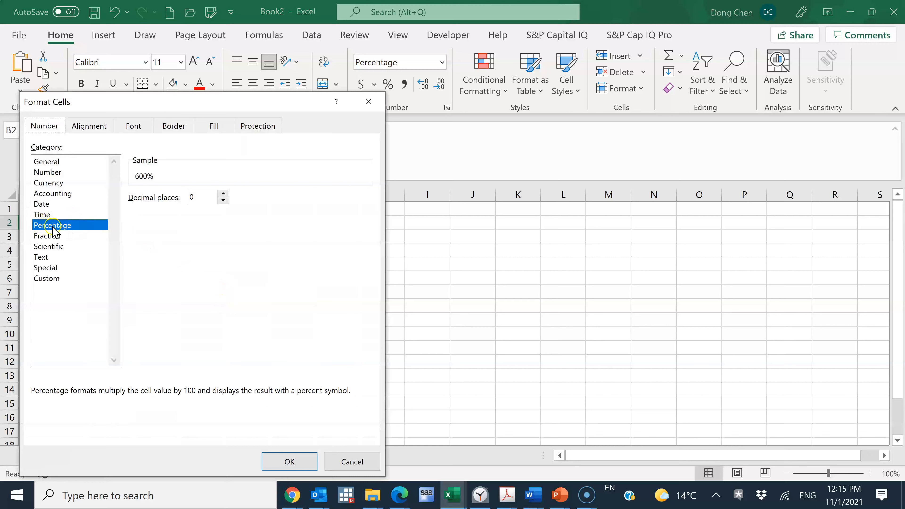
click(59, 175)
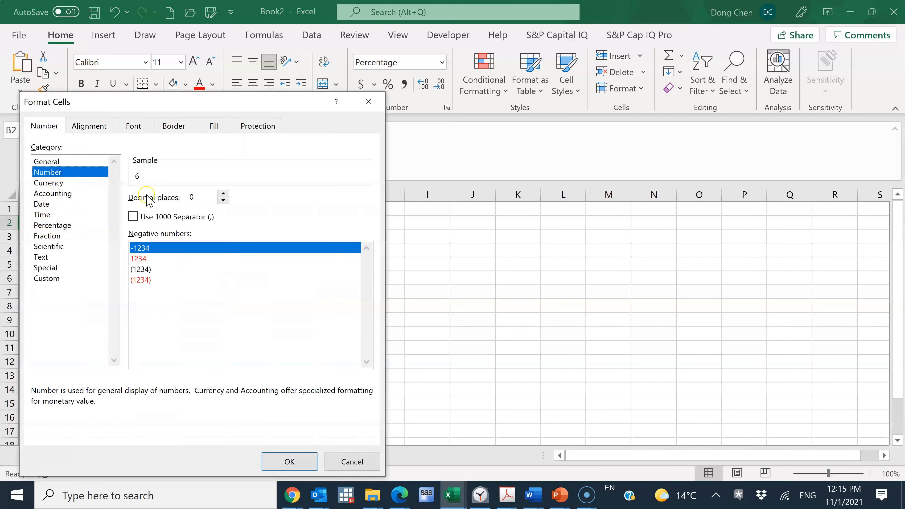
click(57, 162)
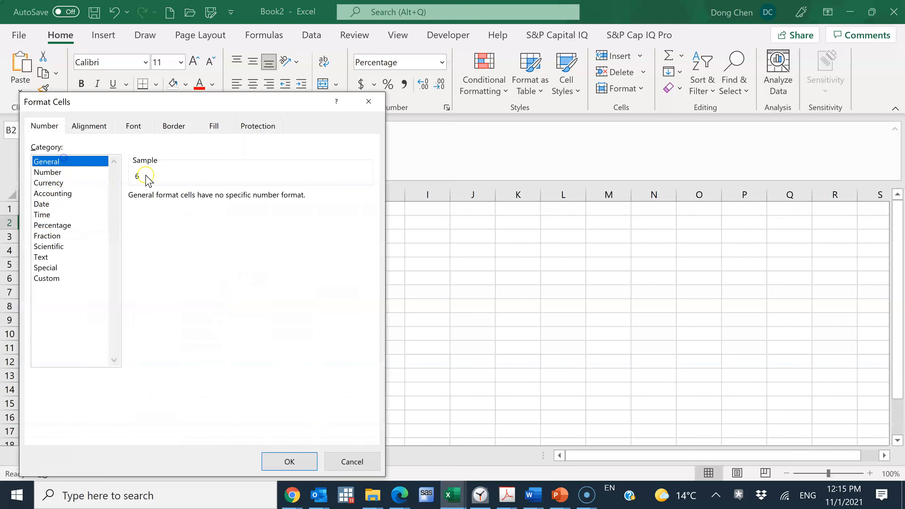
click(307, 463)
click(118, 266)
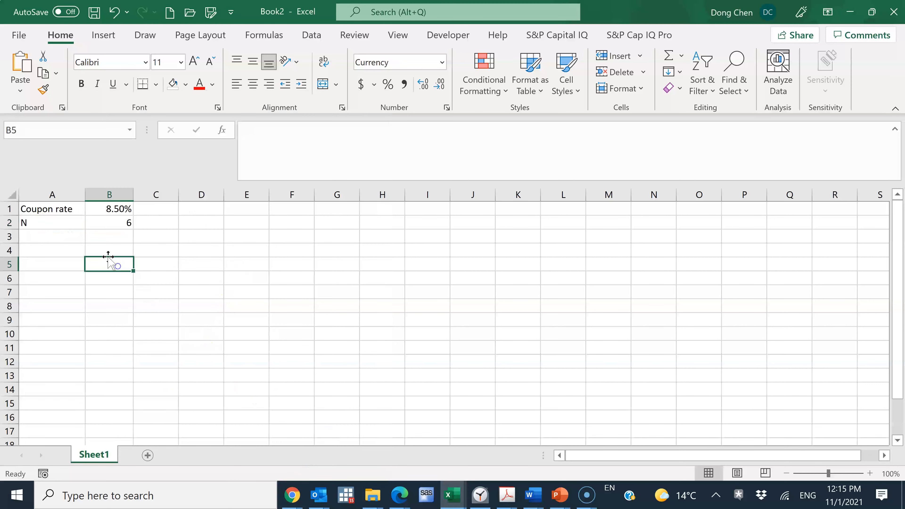
- Consult the quiz question in Chrome for the next bond input, and label cell A3 "Price" in the Excel workbook
click(70, 246)
click(70, 236)
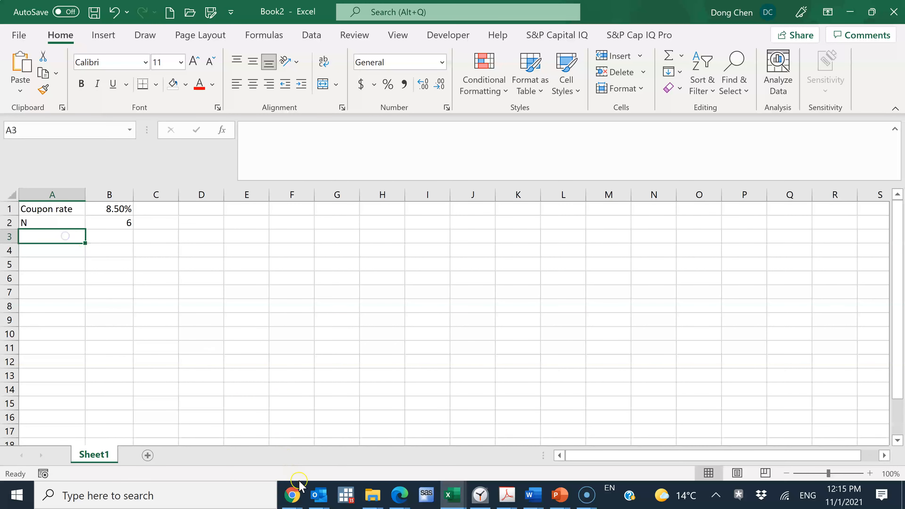
mouse_move(292, 494)
click(371, 434)
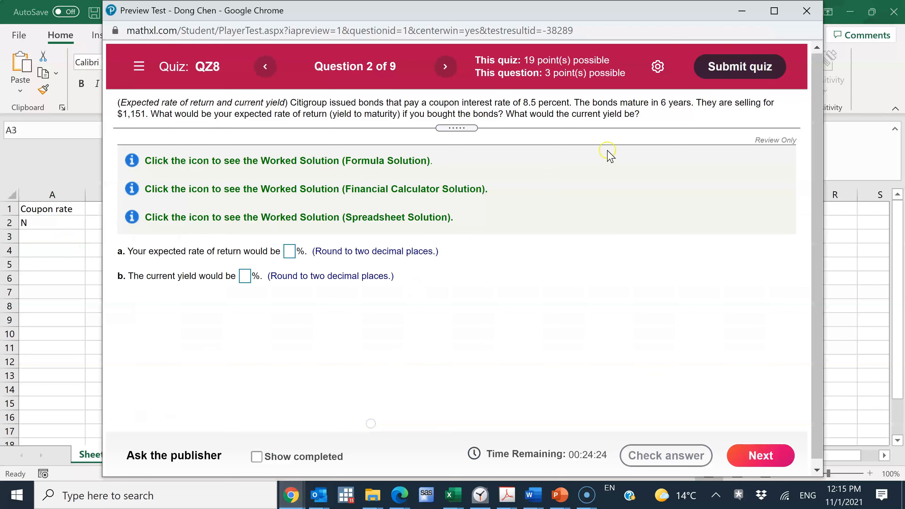
click(70, 235)
text(Price)
key(Tab)
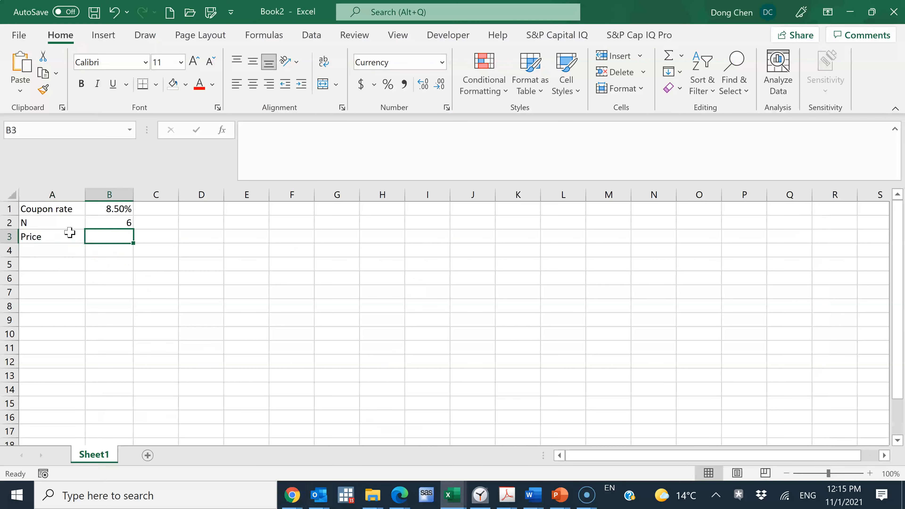
- Check the bond's selling price in the Chrome quiz and enter 1151 in cell B3 of the Excel workbook
key(alt+Tab)
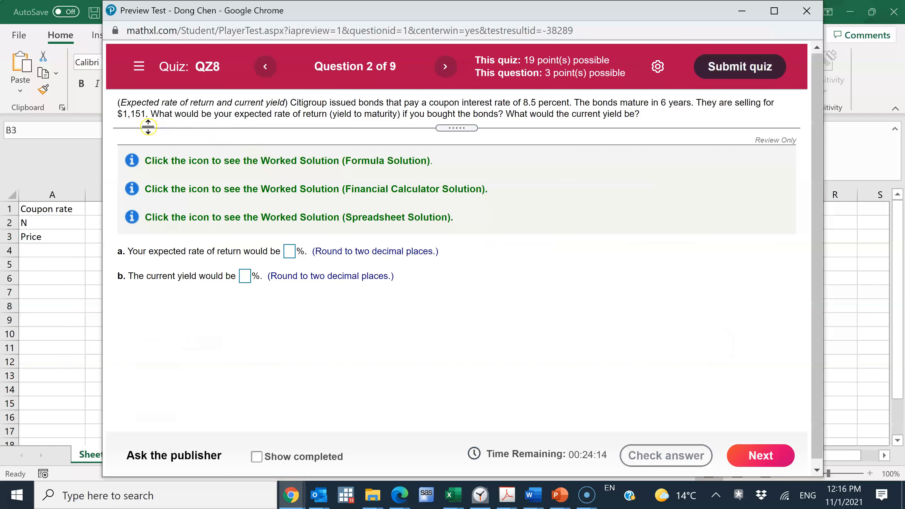
key(alt+Tab)
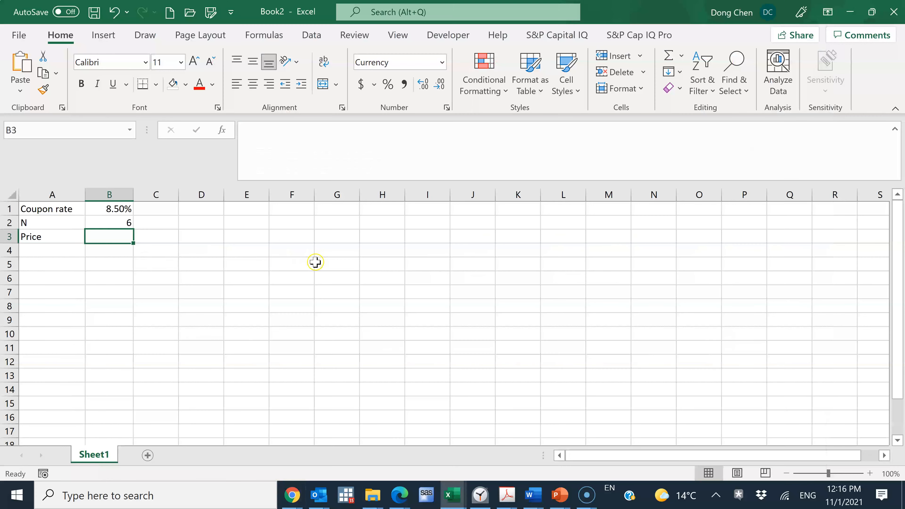
text(1151)
key(Return)
- Label cell A4 "Par" and enter $1,000 as the par value in B4
text(Par)
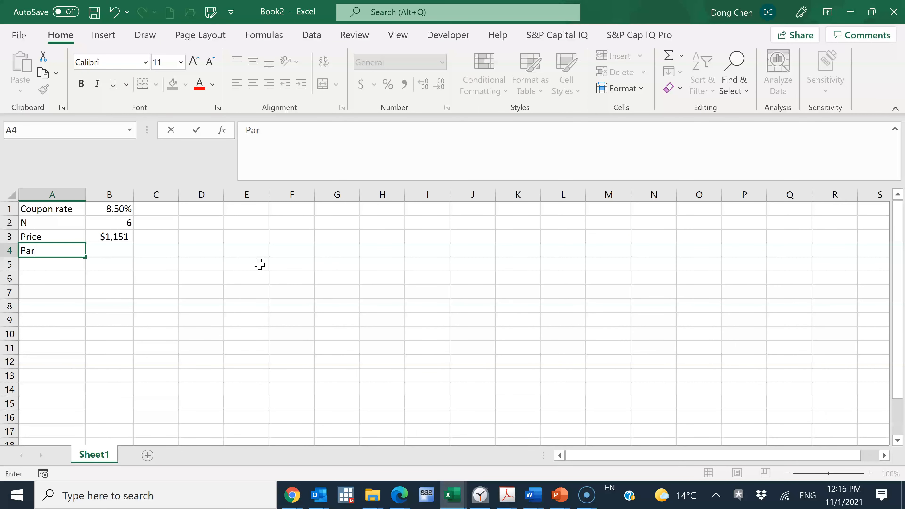
key(Tab)
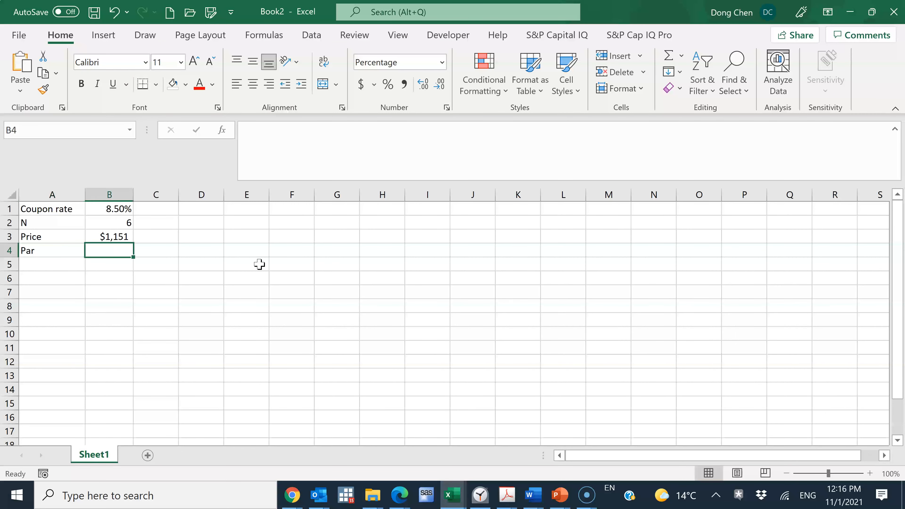
text(1)
key(BackSpace)
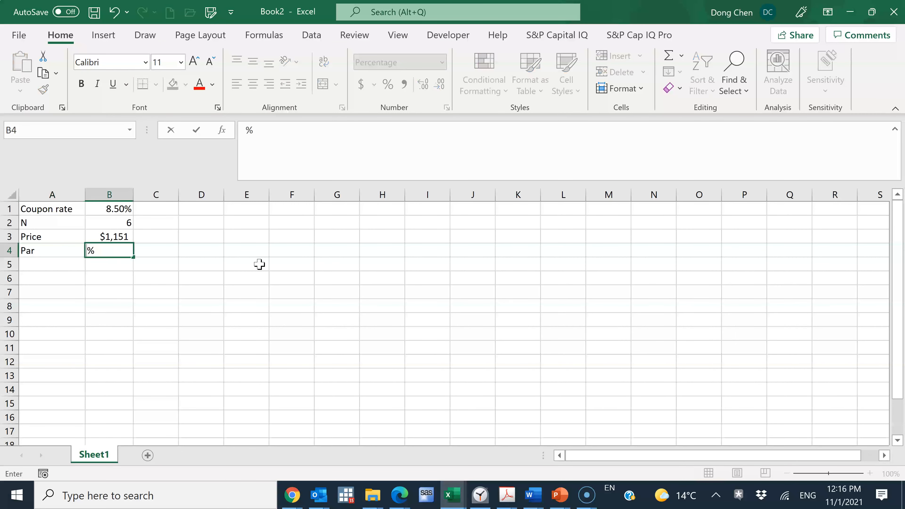
text($1,000)
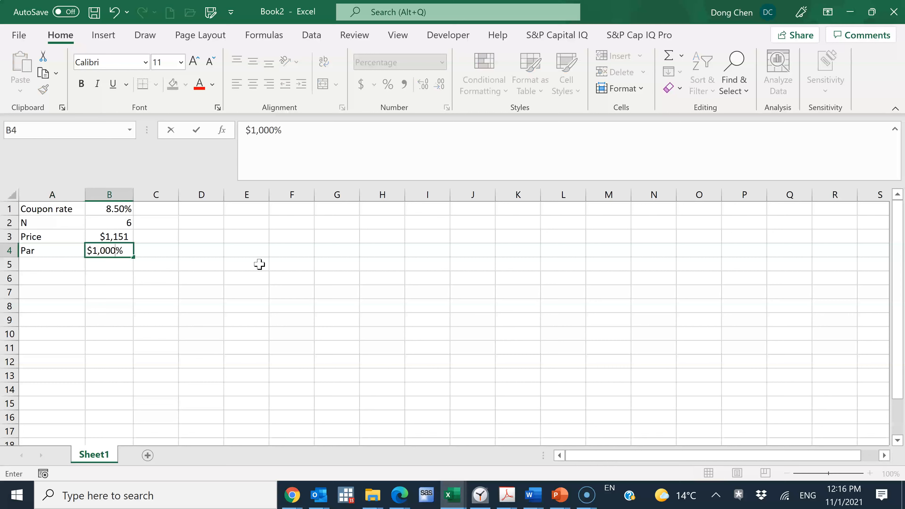
key(Return)
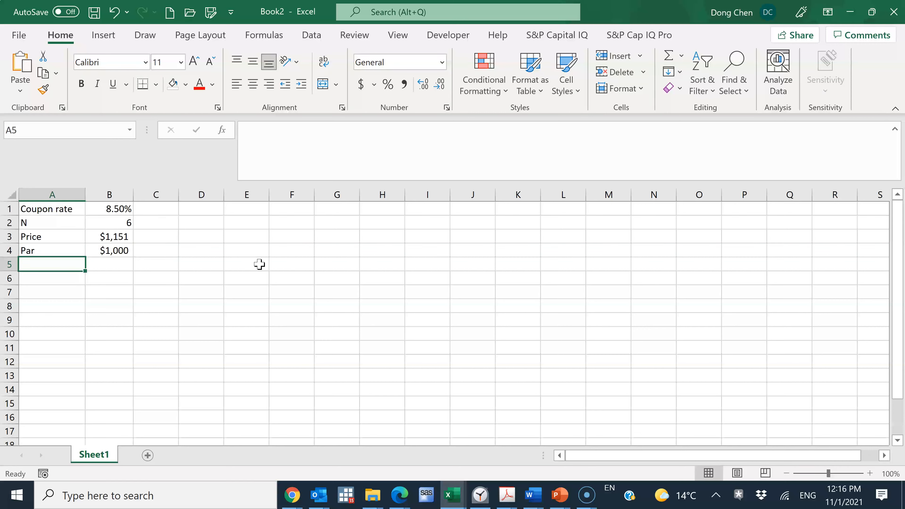
- Label cell A5 "YTM" and start a RATE formula in B5
text(YTM)
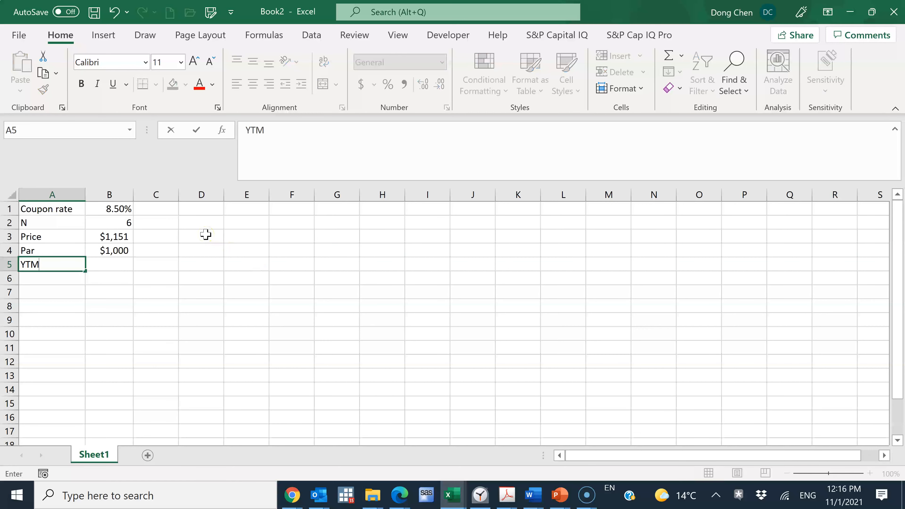
key(Tab)
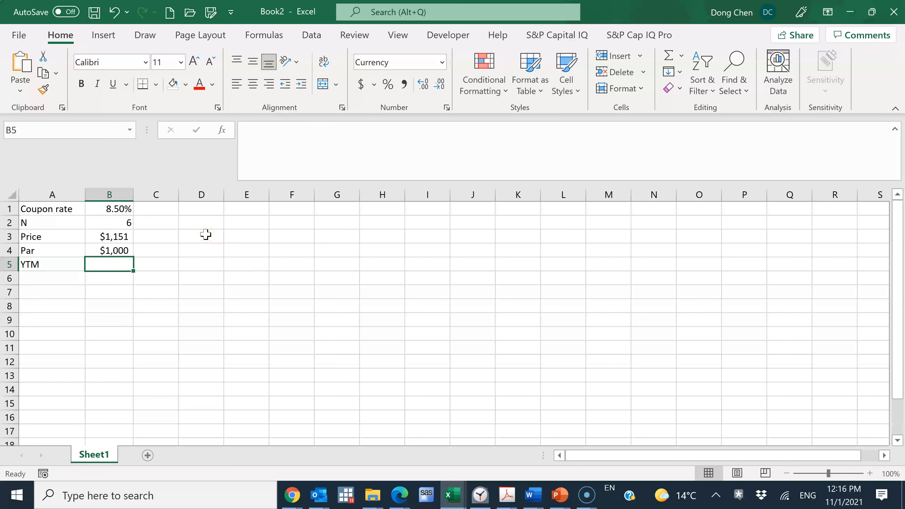
text(=)
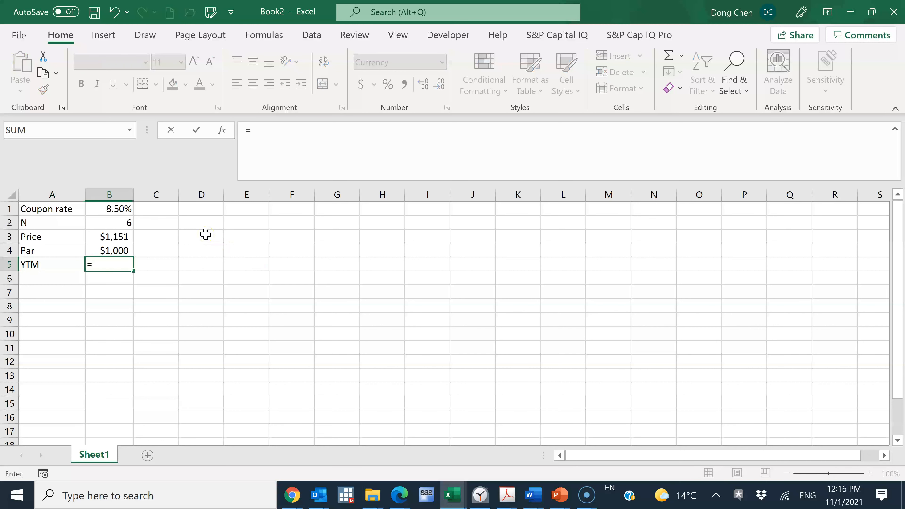
text(rate)
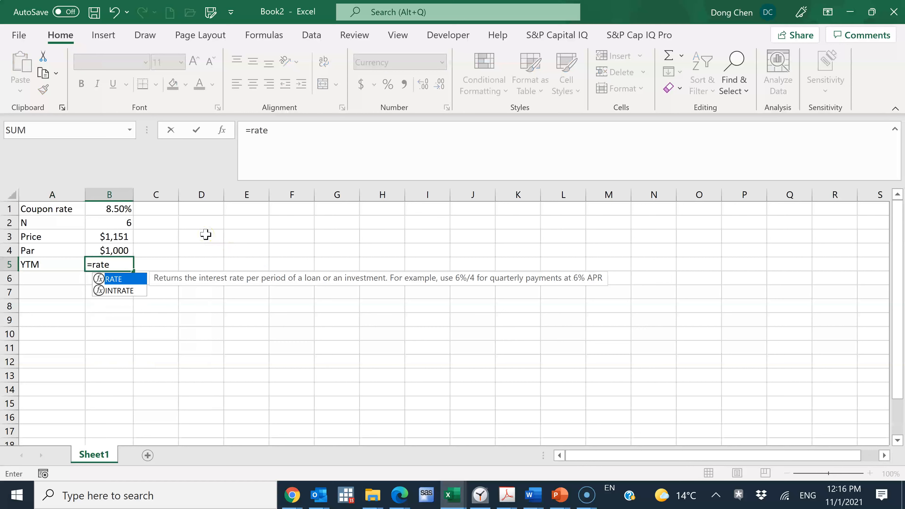
text(()
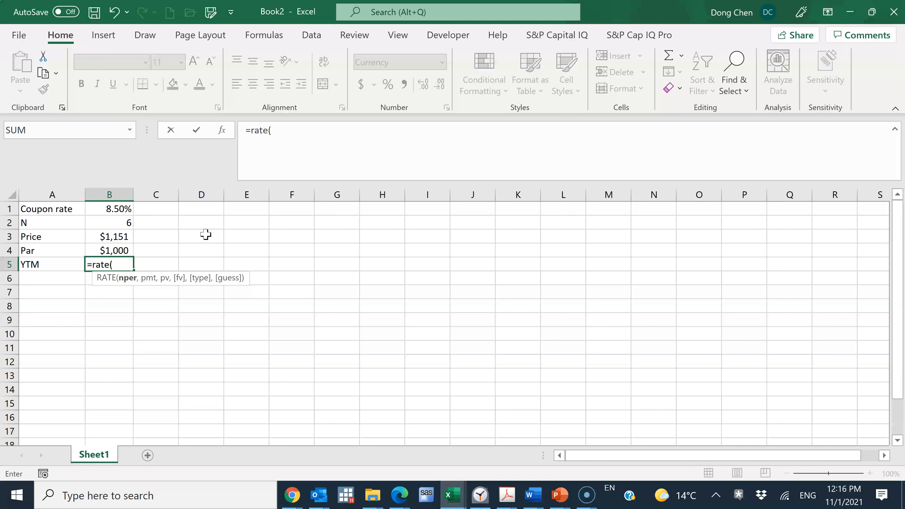
- Review the bond's terms in the Chrome quiz question, then return to the open RATE formula in Excel
click(127, 282)
mouse_move(293, 494)
click(336, 414)
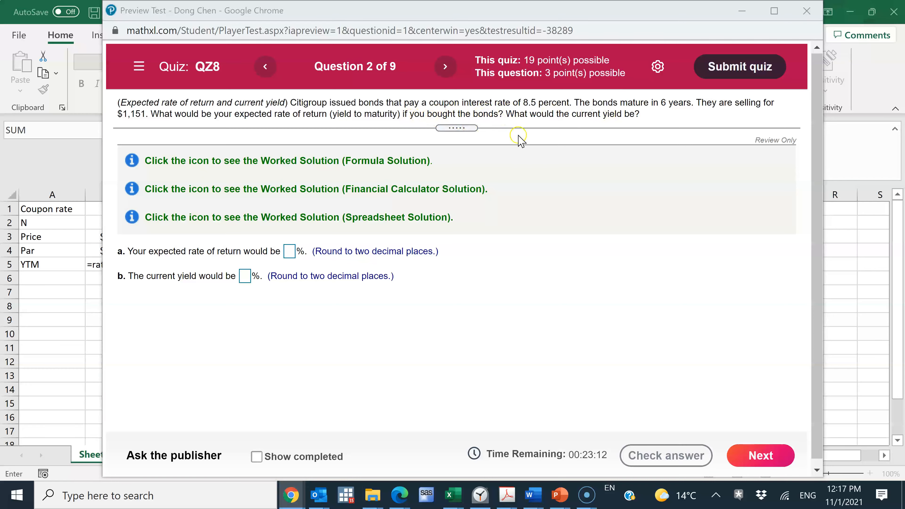
key(alt+Tab)
text(e()
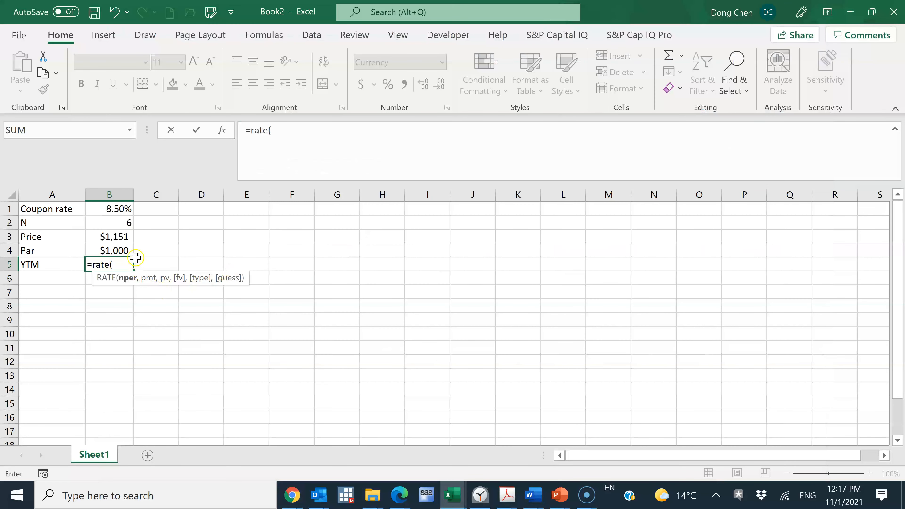
- Fill the RATE formula's nper with B2 and its pmt with the negative annual coupon payment, -B1*B4
click(125, 223)
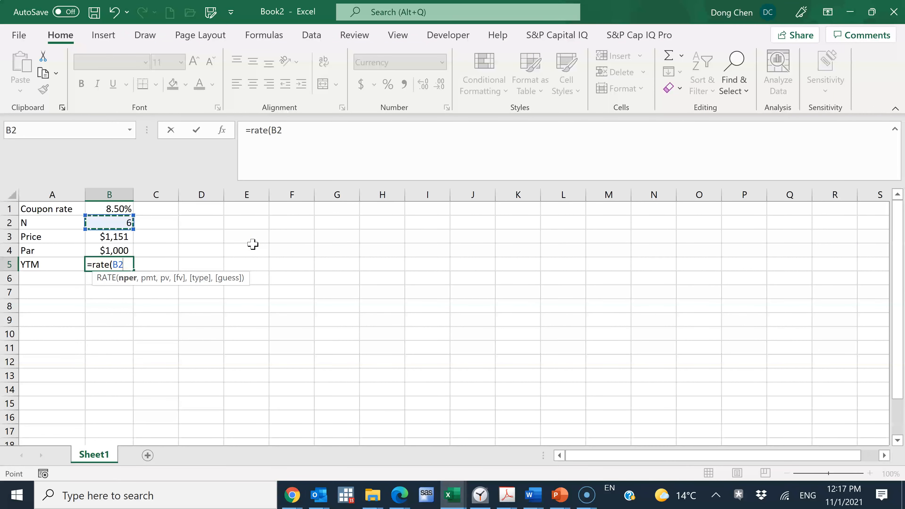
text(m)
key(BackSpace)
text(,-)
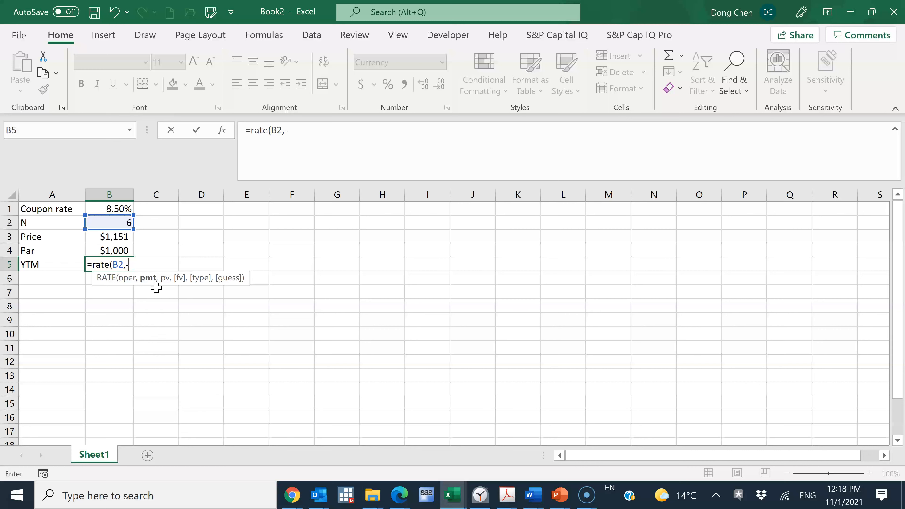
click(121, 207)
text(&)
key(BackSpace)
text(*)
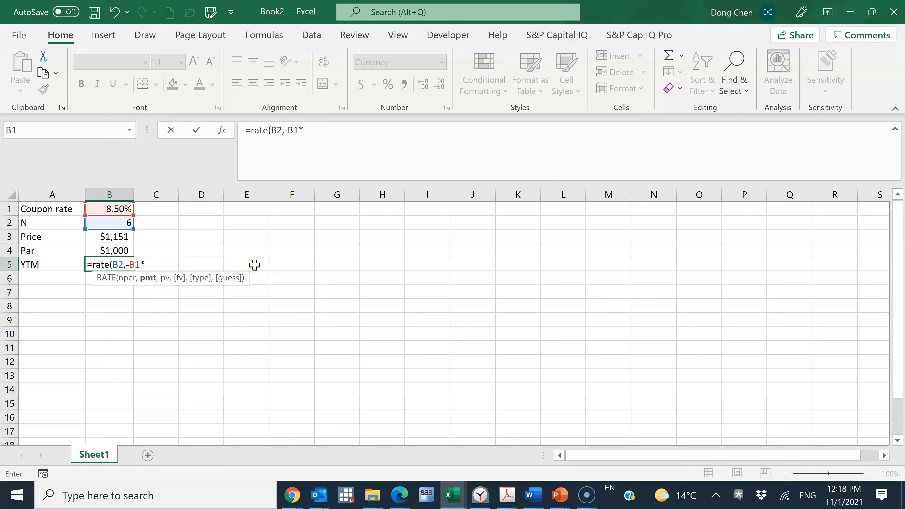
click(116, 249)
text(,)
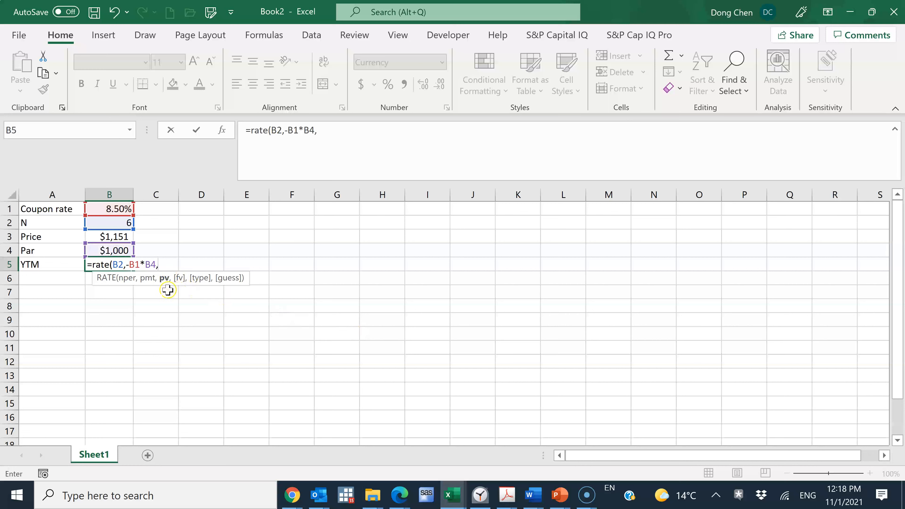
- Complete the RATE formula in B5 with the price B3 as pv and the negative par value -B4 as fv
click(112, 240)
text(,)
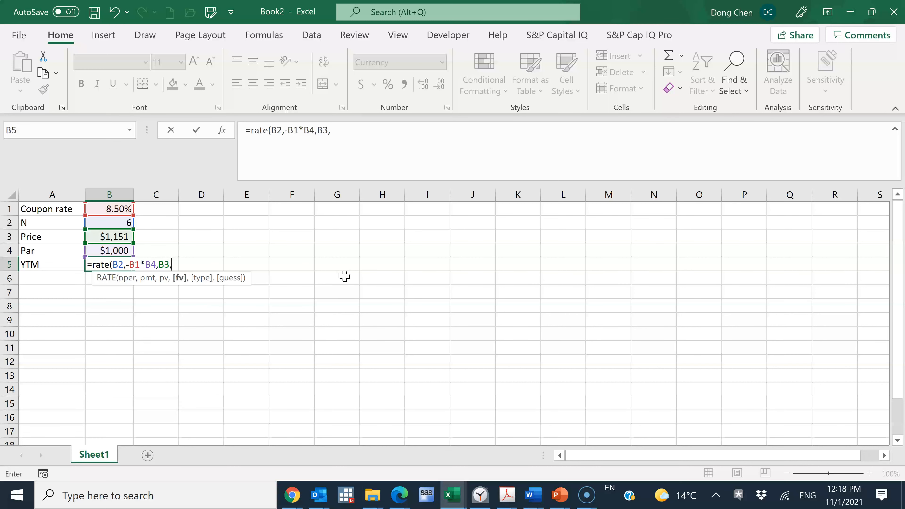
text(-)
click(124, 251)
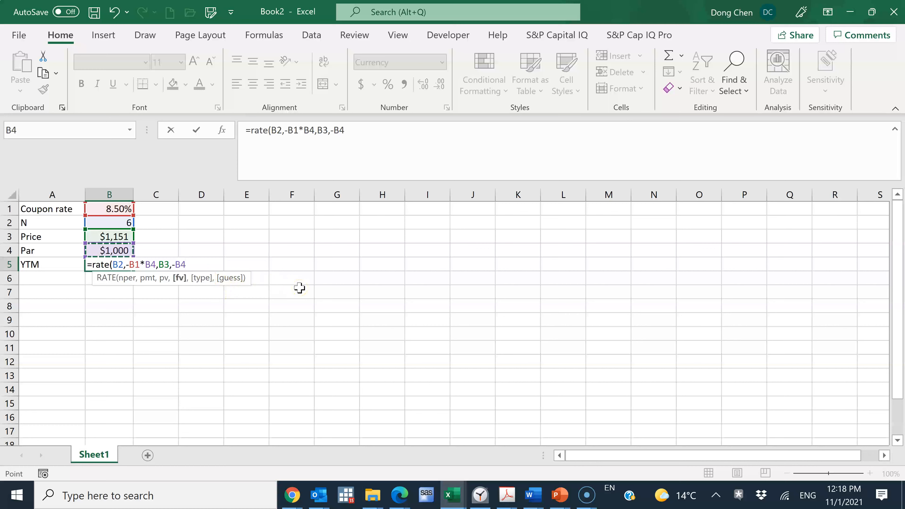
text())
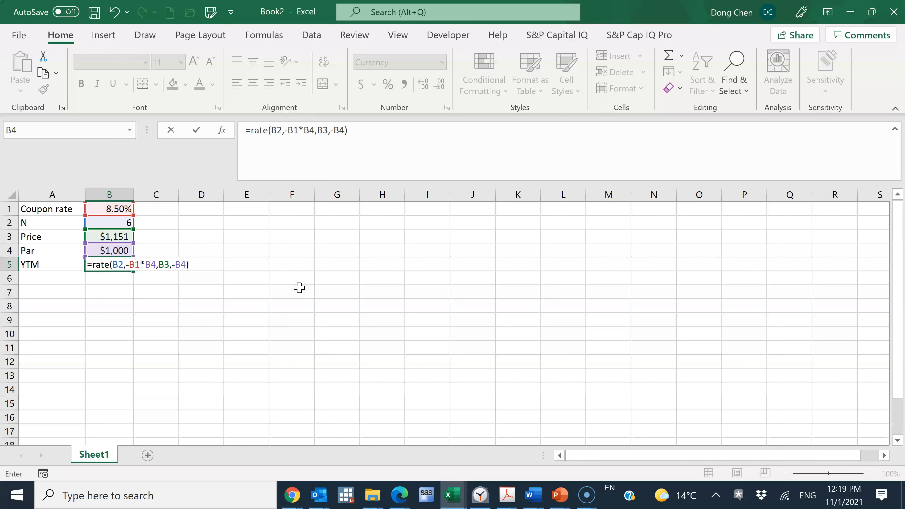
key(Return)
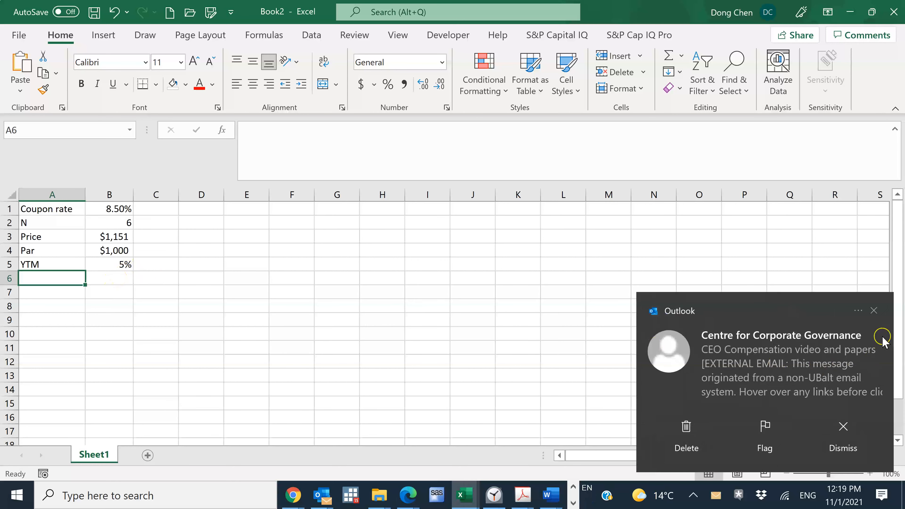
- Dismiss the Outlook notification and check the rounding required for the expected rate of return in the Chrome quiz
click(874, 310)
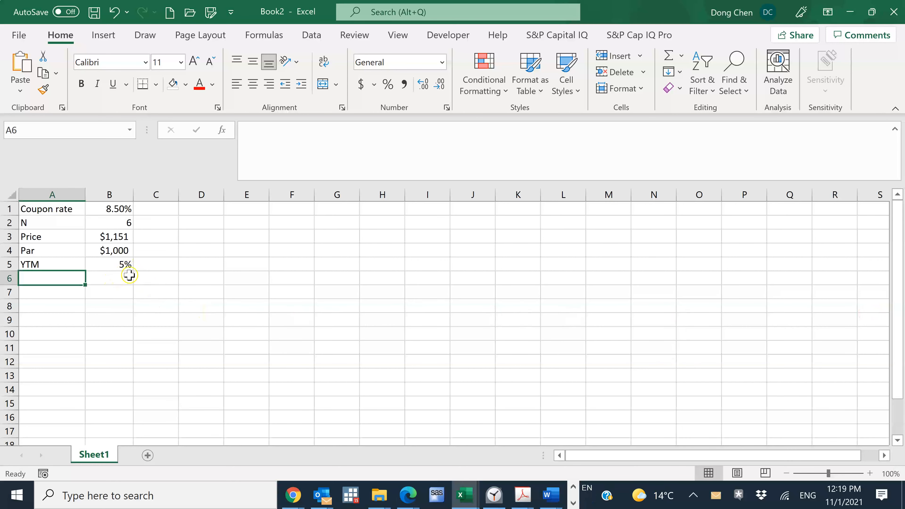
click(126, 265)
mouse_move(292, 495)
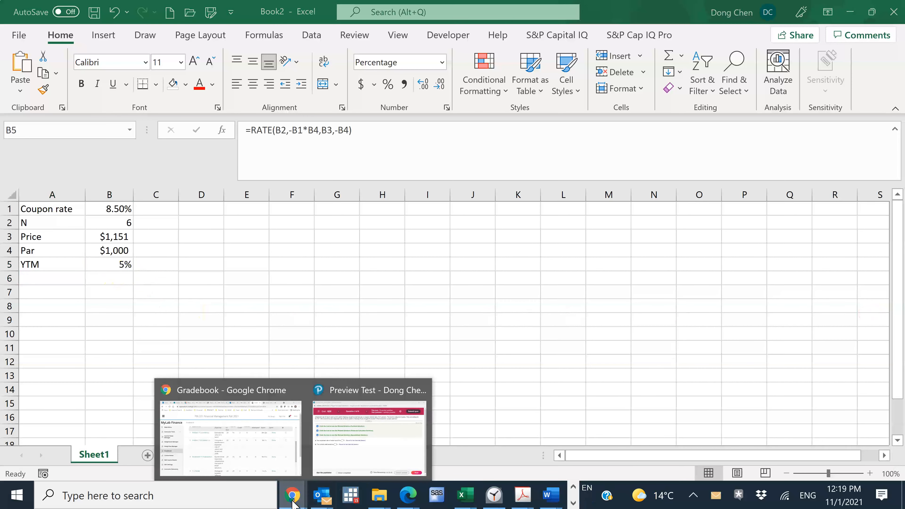
click(341, 453)
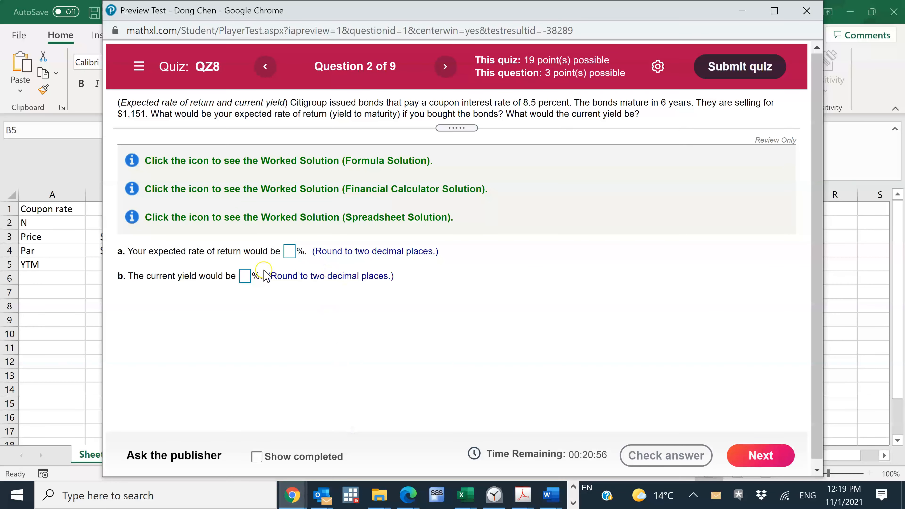
click(88, 268)
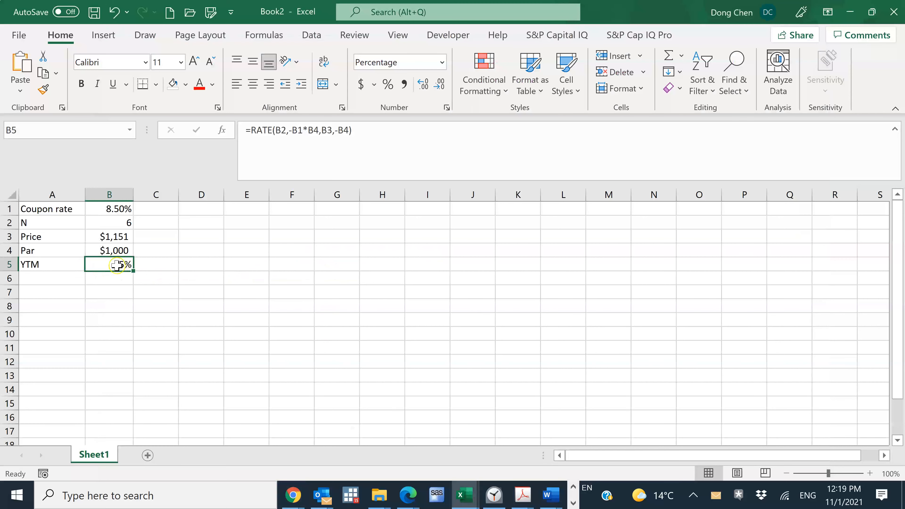
right_click(117, 265)
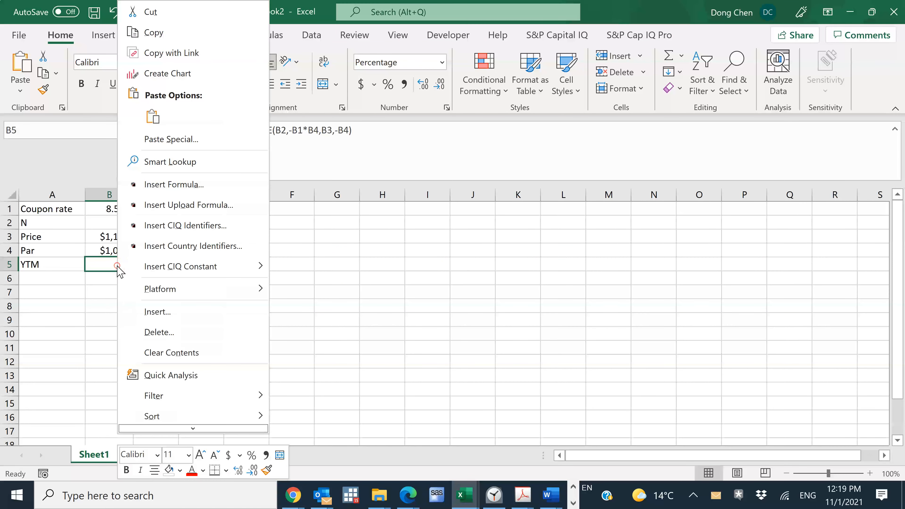
click(295, 503)
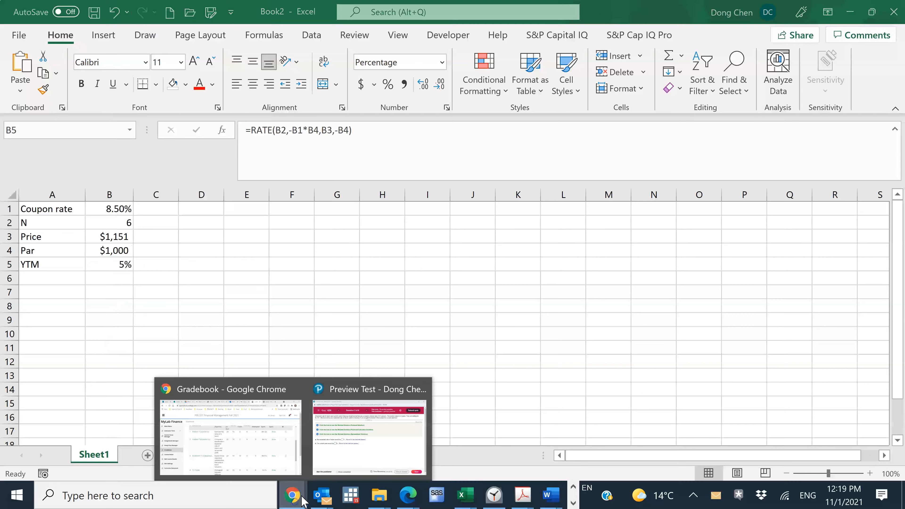
click(358, 430)
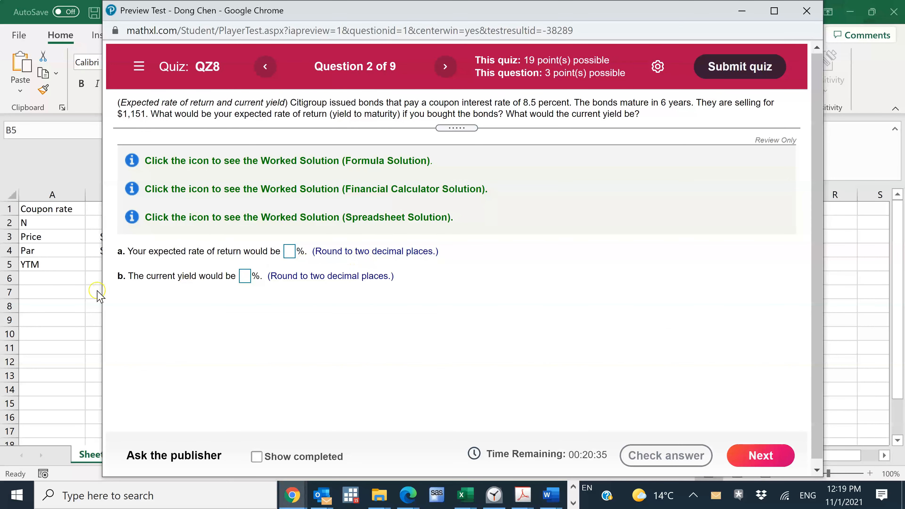
key(alt+Tab)
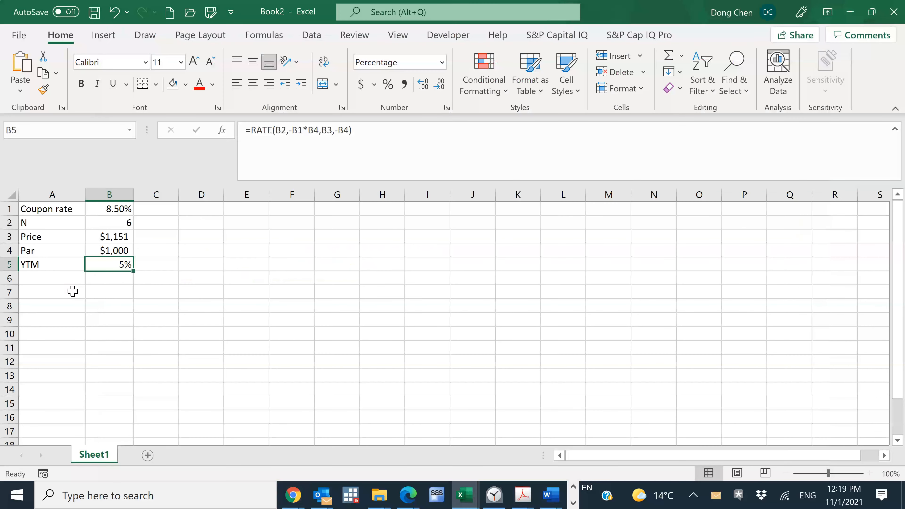
- Format the YTM result in cell B5 as a percentage with 2 decimal places
right_click(111, 265)
click(187, 428)
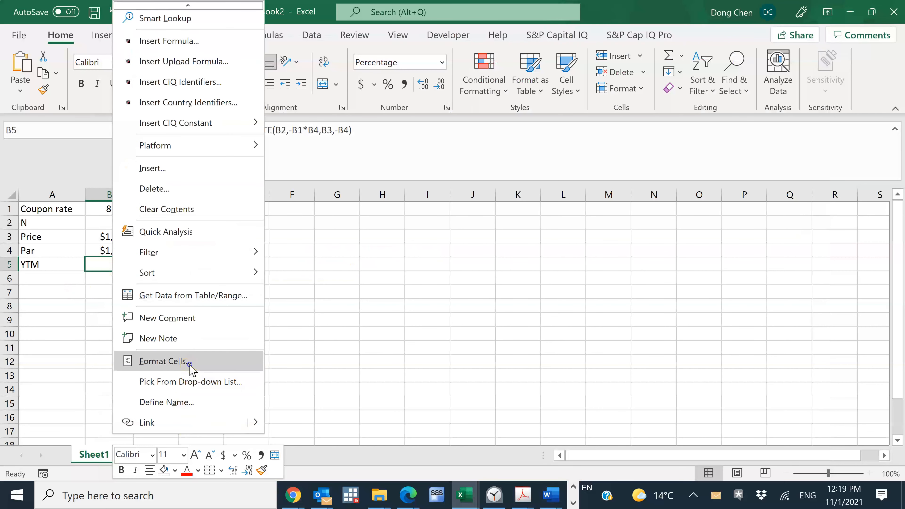
click(186, 364)
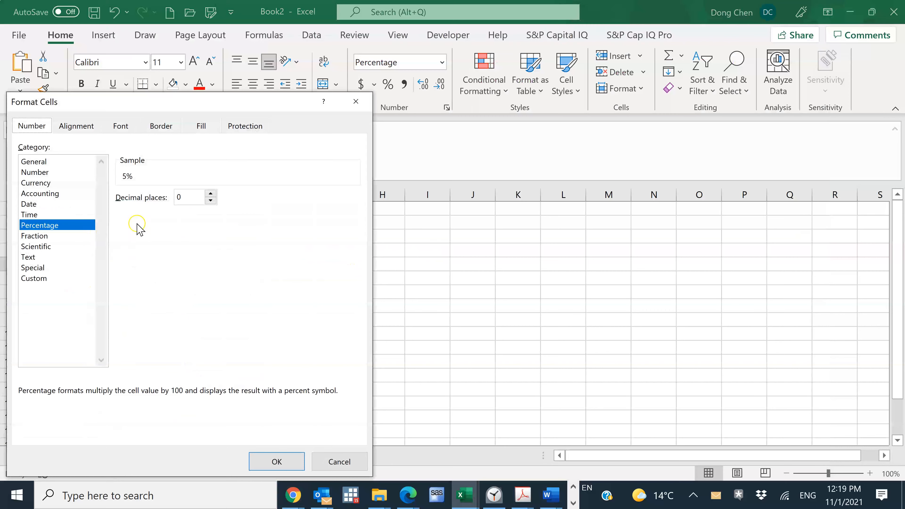
click(186, 200)
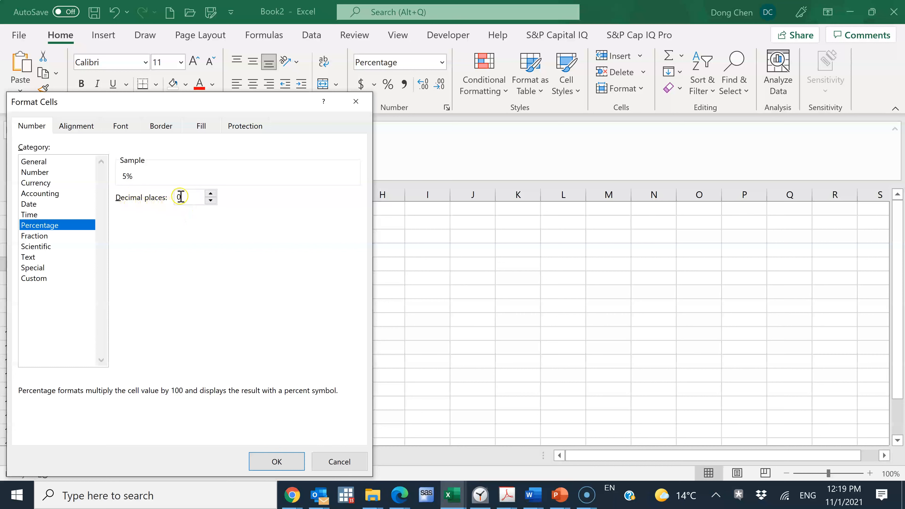
text(2)
click(283, 466)
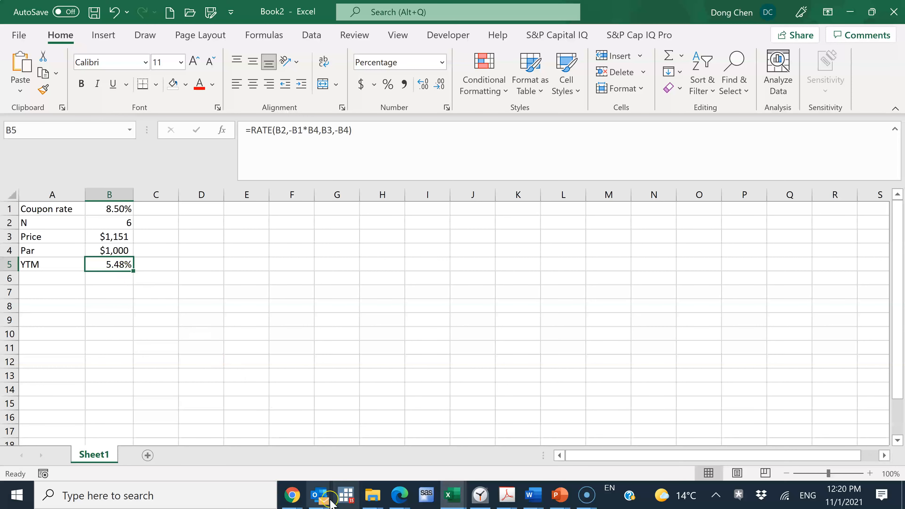
- Switch to the Chrome quiz and enter 5.48 as the expected rate of return in part a
mouse_move(291, 494)
click(328, 478)
click(288, 251)
text(5.48)
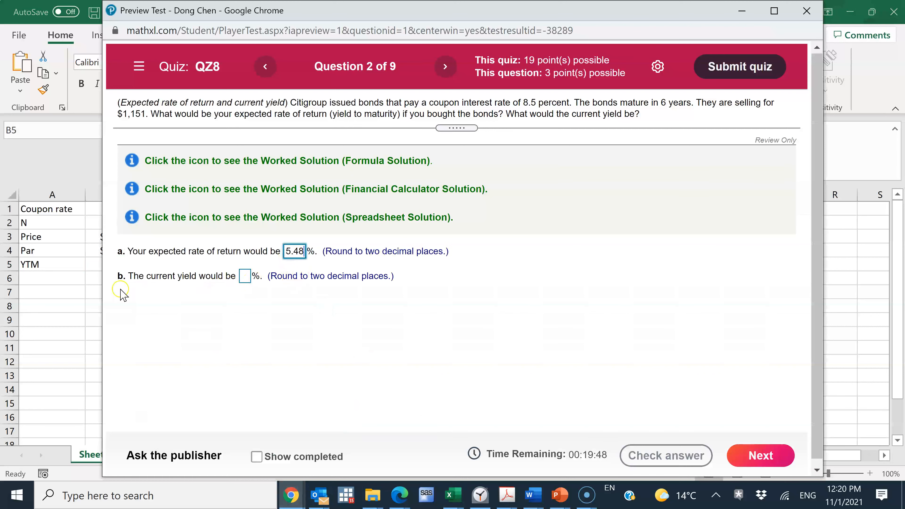
- Return to the Excel workbook and label cell A6 "CY" for the current yield
click(42, 289)
click(53, 281)
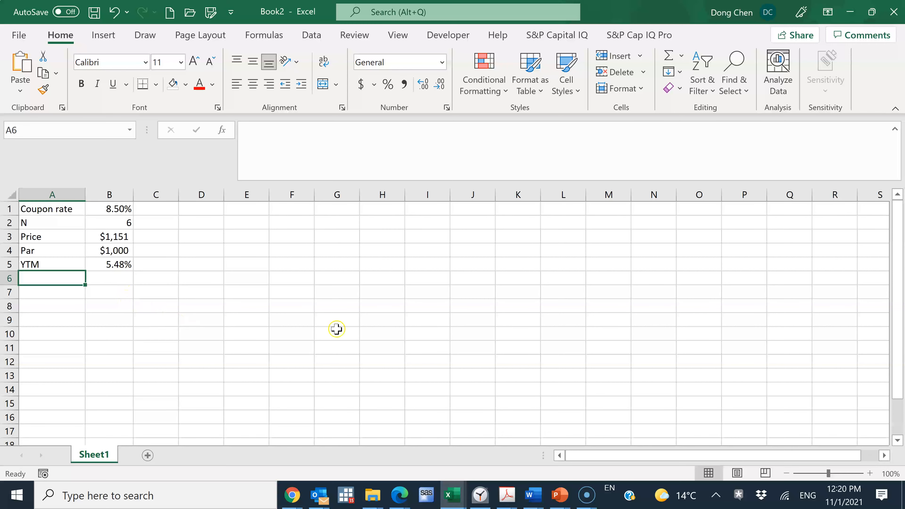
text(CT)
key(BackSpace)
text(Y)
key(Tab)
- Calculate the current yield in B6 as annual coupon divided by price with the formula =B1*B4/B3
text(=)
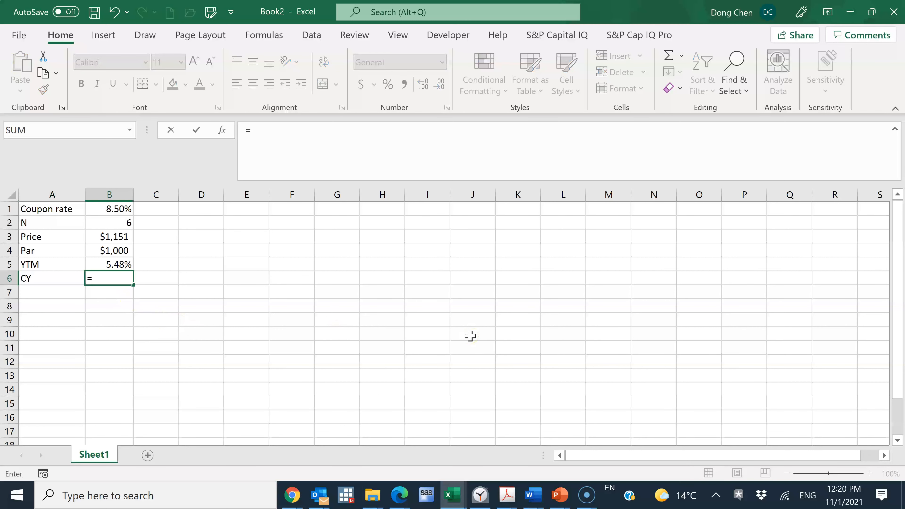
click(126, 210)
text(*)
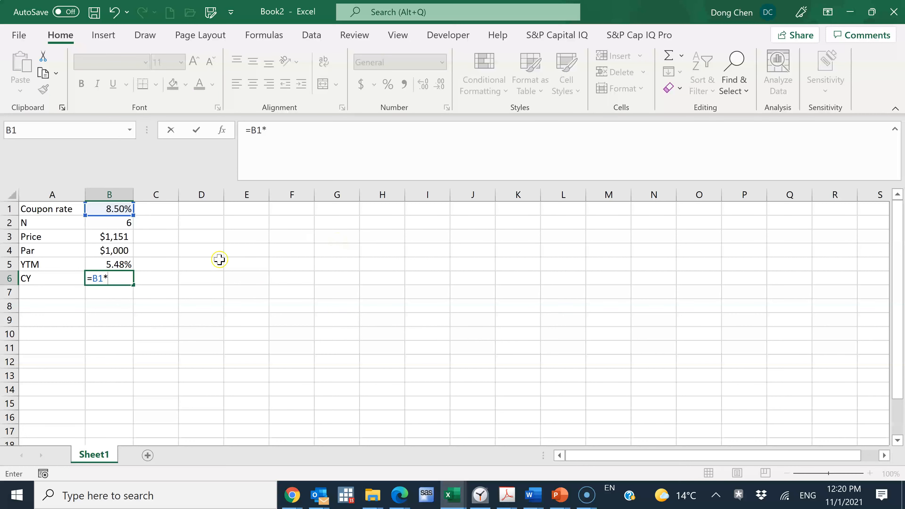
click(126, 250)
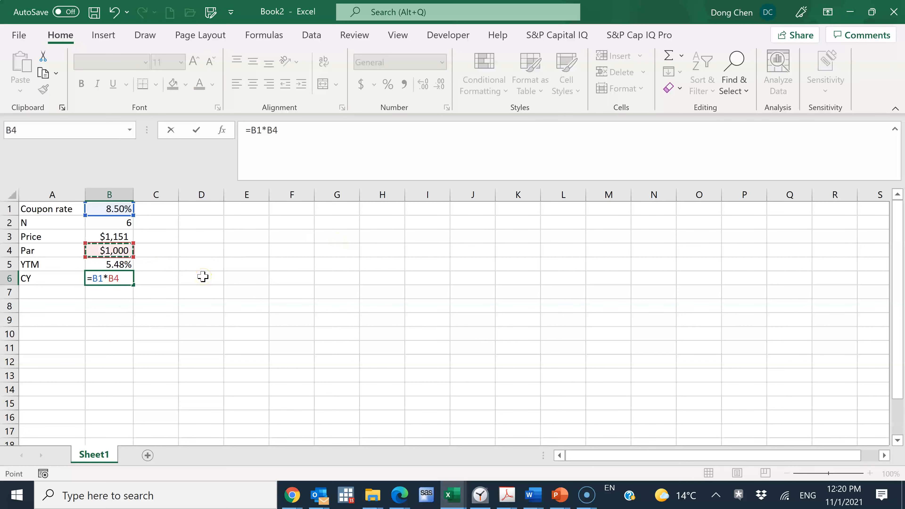
text(/)
click(117, 236)
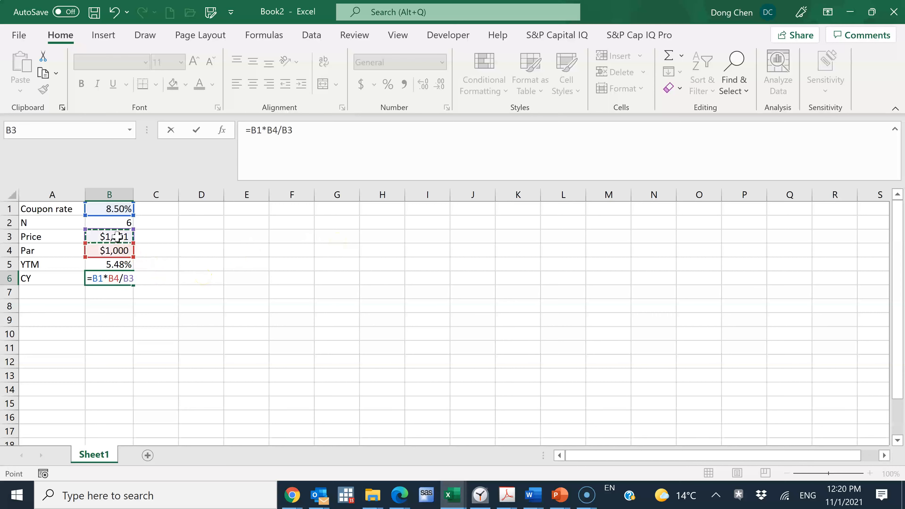
key(Return)
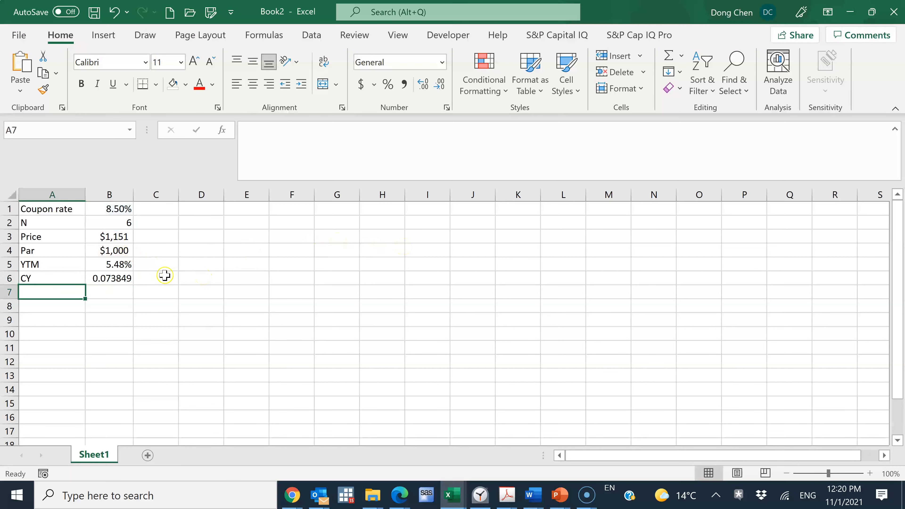
click(115, 278)
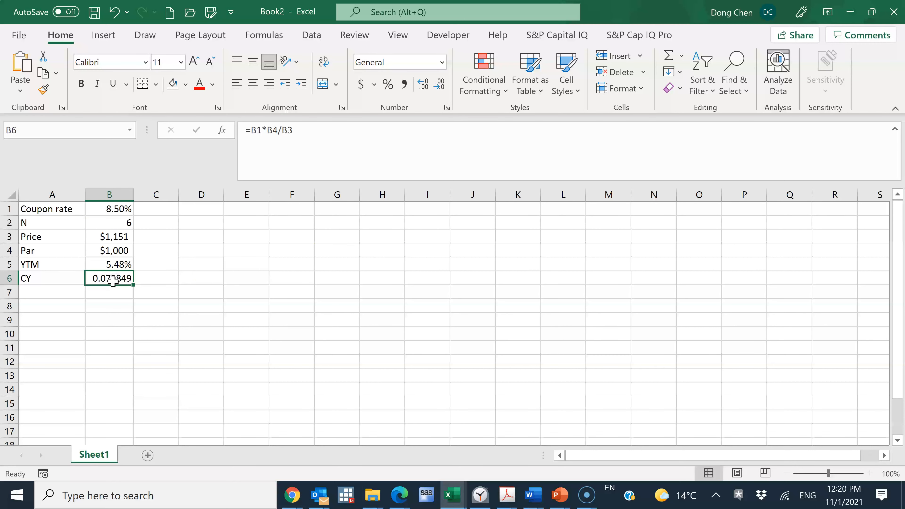
- Format the current yield in cell B6 as a percentage with 2 decimal places
right_click(113, 280)
mouse_move(209, 430)
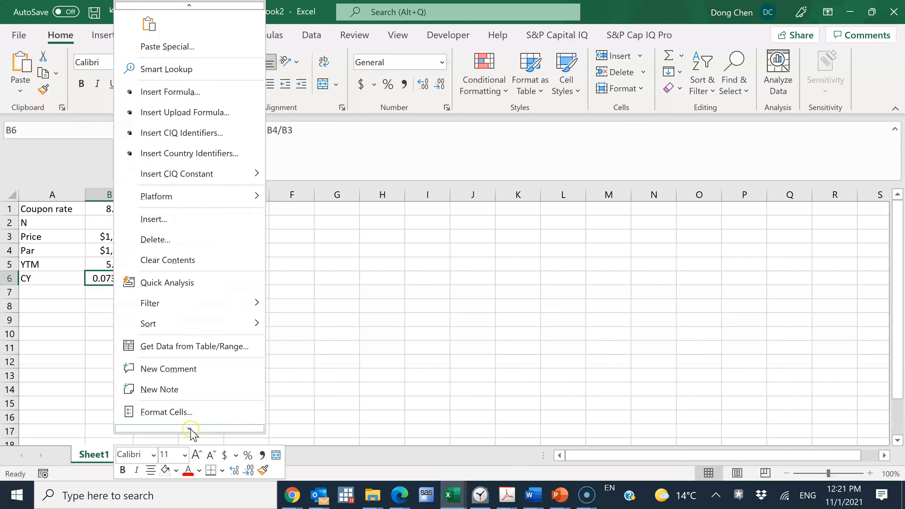
click(211, 361)
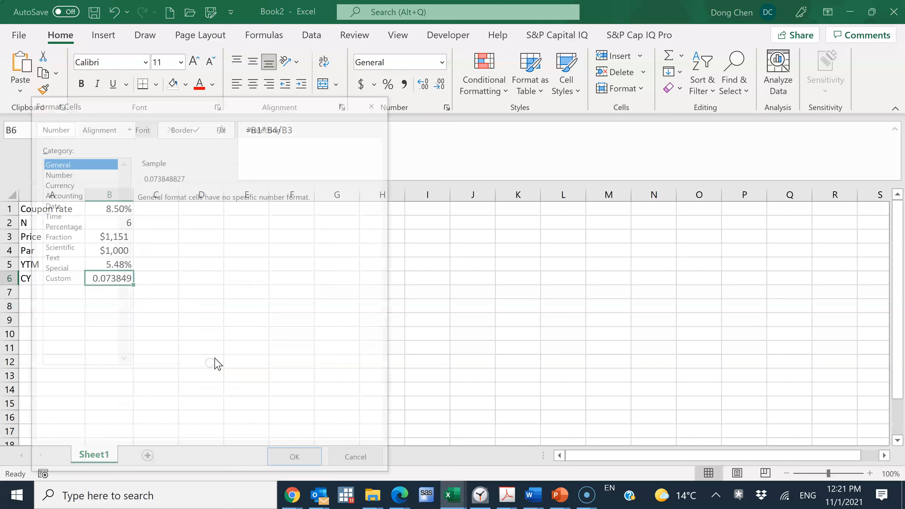
click(68, 225)
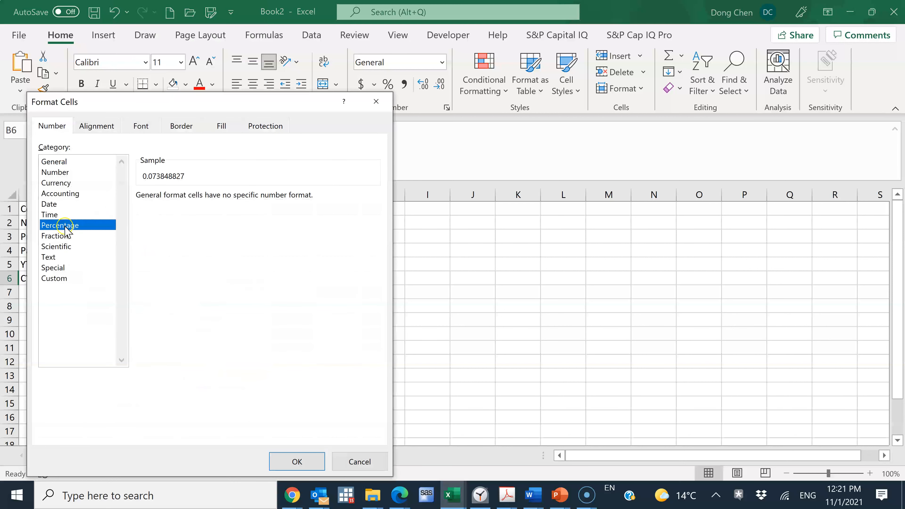
click(306, 468)
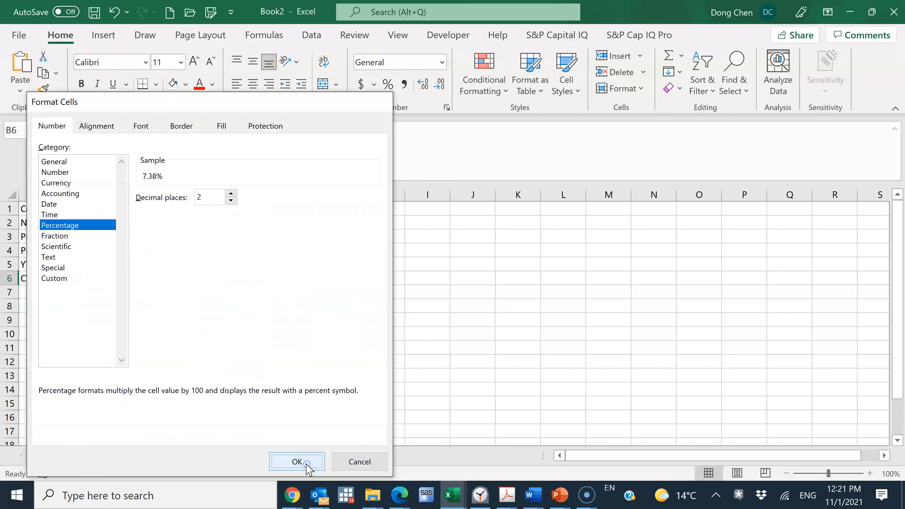
- Switch to the Chrome quiz and enter 7.38 as the current yield in part b
mouse_move(291, 495)
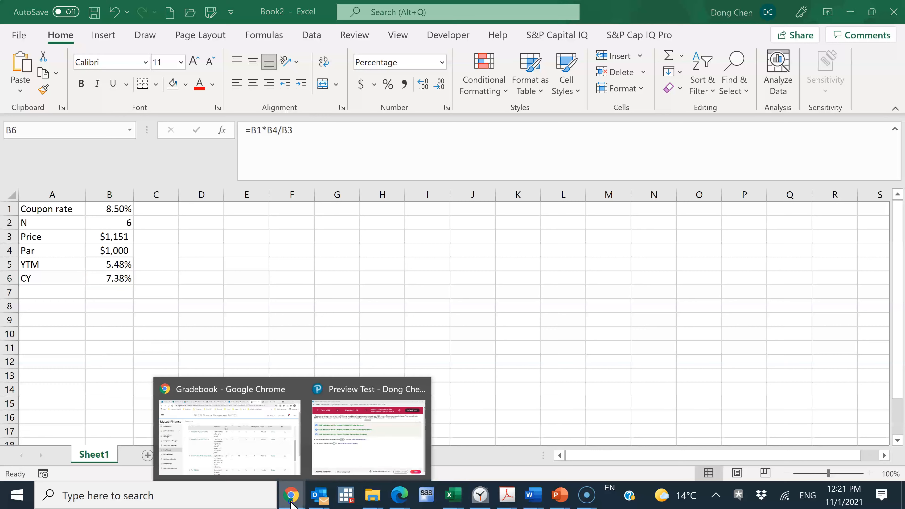
click(353, 408)
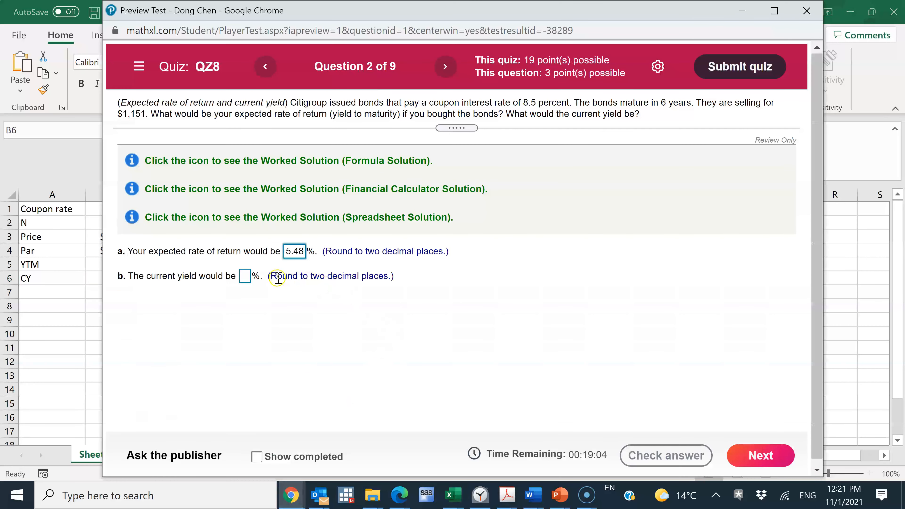
click(244, 280)
drag(493, 10, 611, 13)
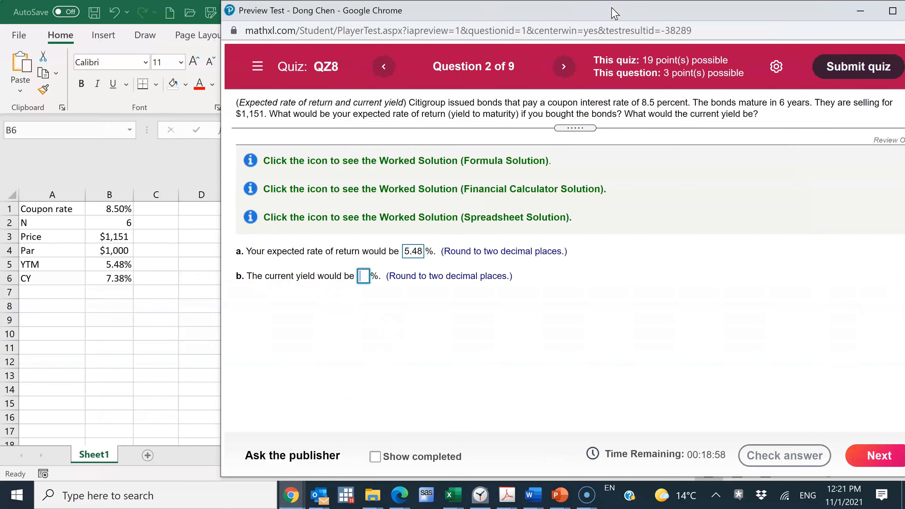
text(7.38)
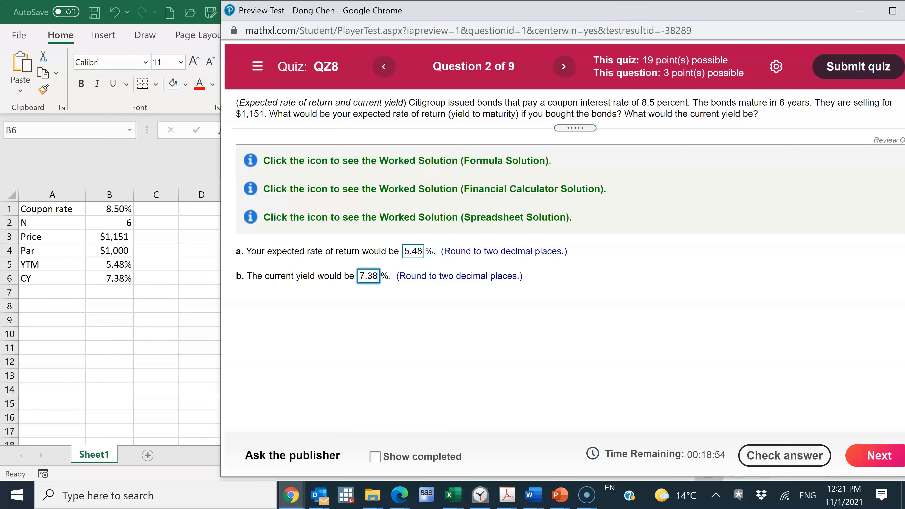
drag(718, 16, 566, 16)
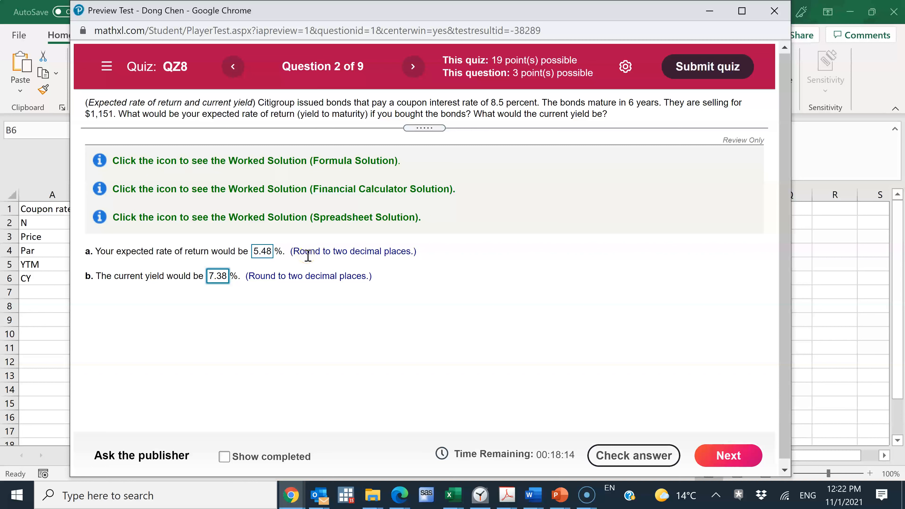
- Return to the Excel workbook and review the current yield formula in cell B6
click(313, 264)
click(325, 257)
click(417, 117)
click(864, 302)
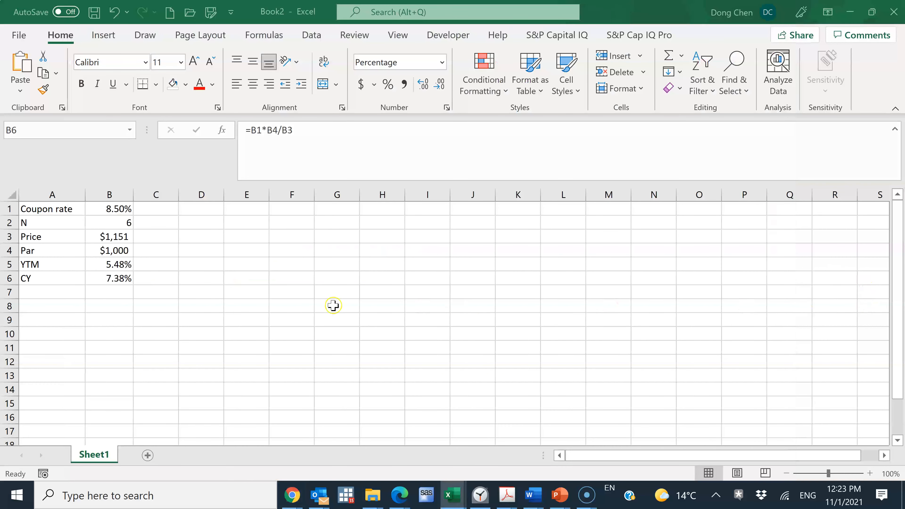
click(120, 280)
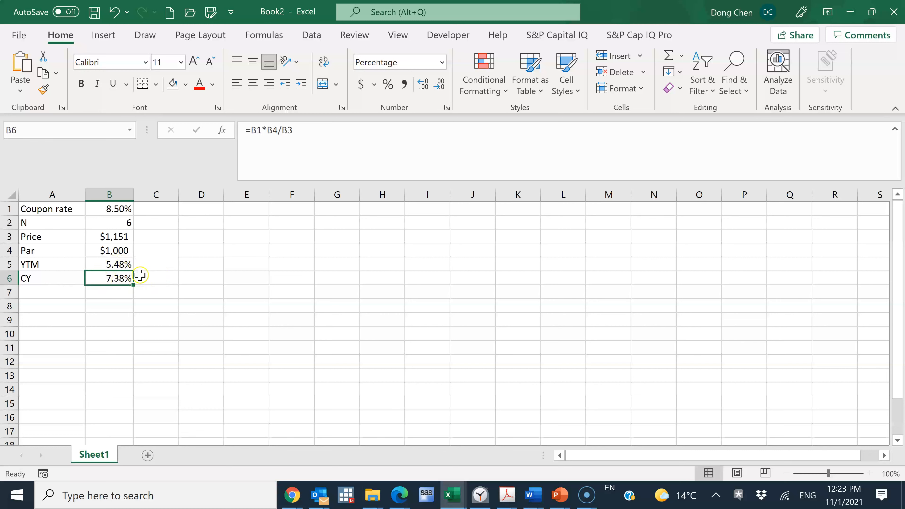
- Switch back to the Chrome quiz, check the Question 2 answers and dismiss the feedback message
mouse_move(291, 494)
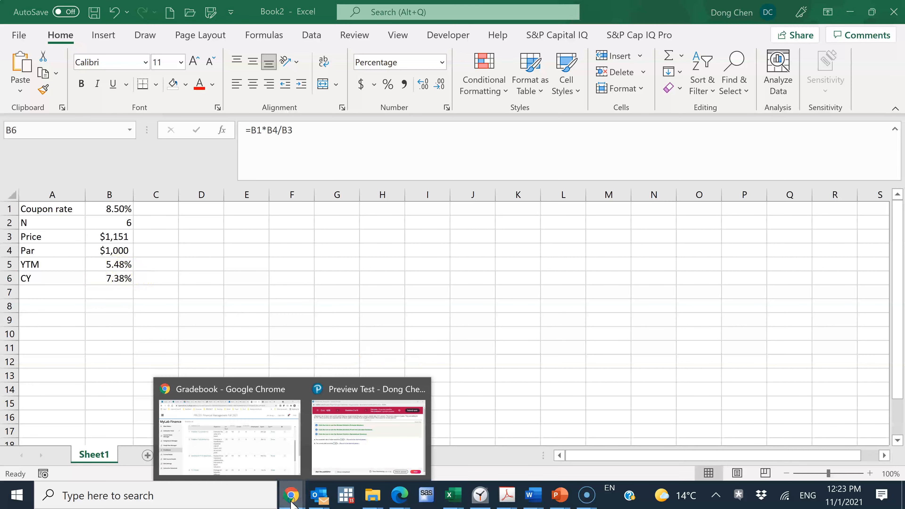
click(329, 459)
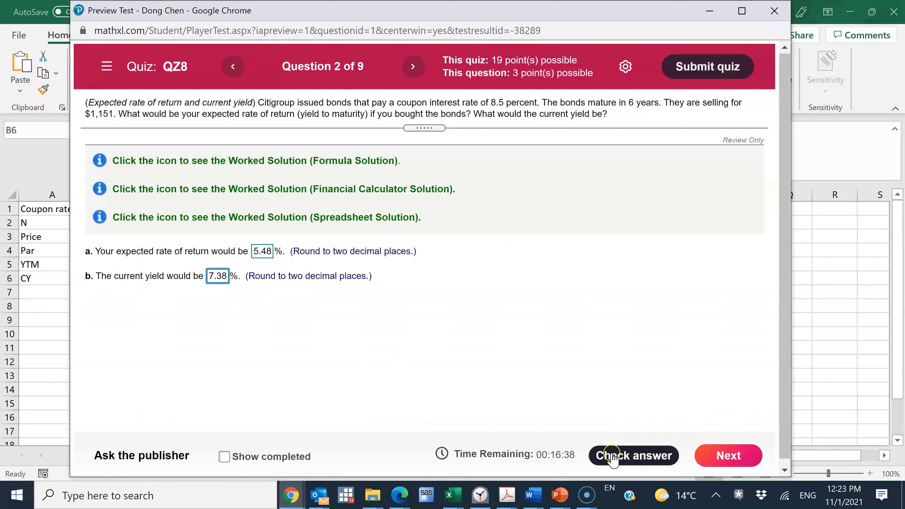
click(624, 453)
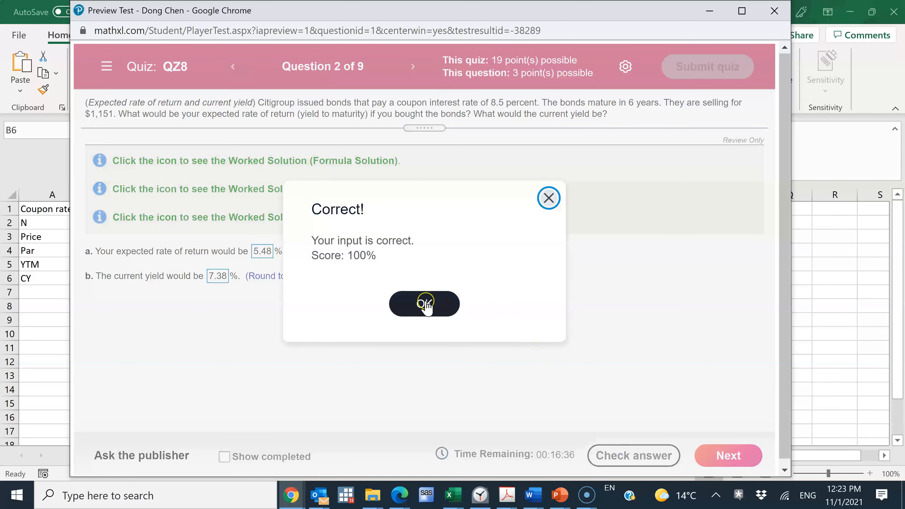
click(426, 305)
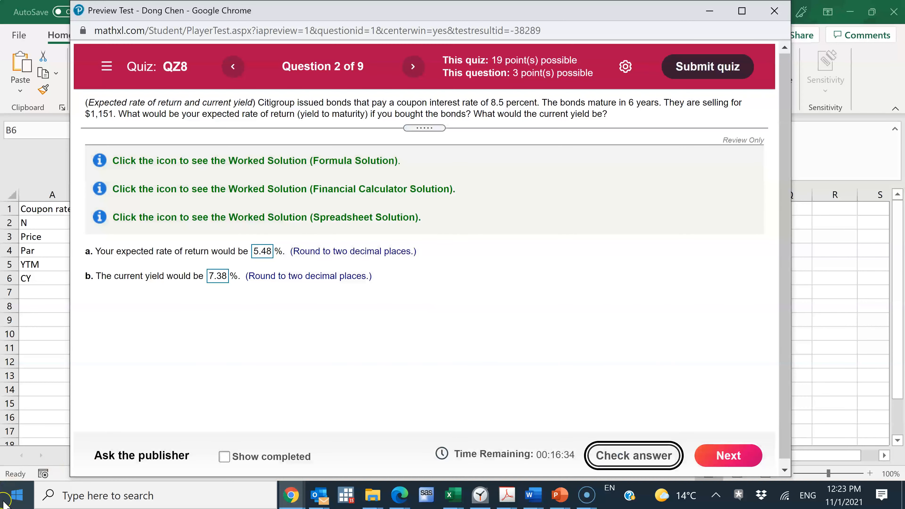